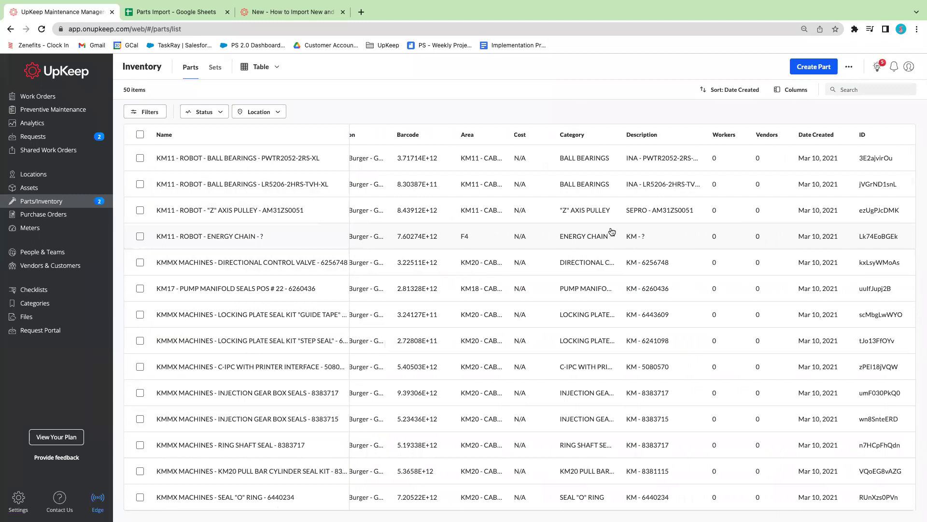
- Look over the inventory's parts list and its sets, and return to the parts list
scroll(405, 191, "left", 5)
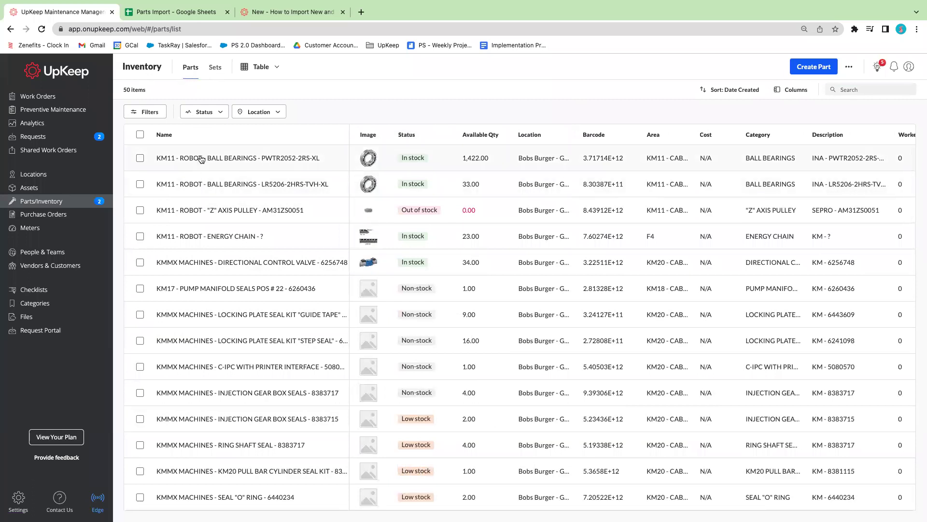
left_click(214, 74)
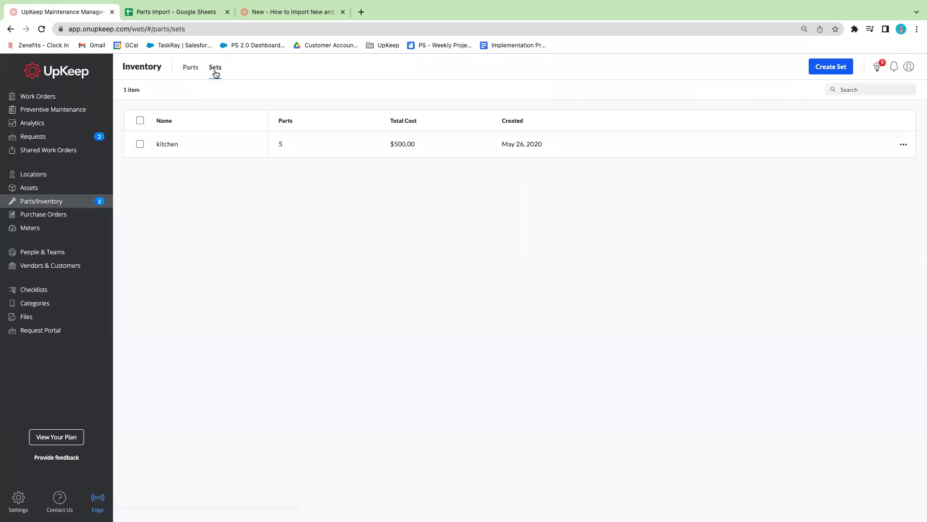
left_click(187, 73)
- Preview the parts inventory in Gallery view and return it to Table view
left_click(276, 68)
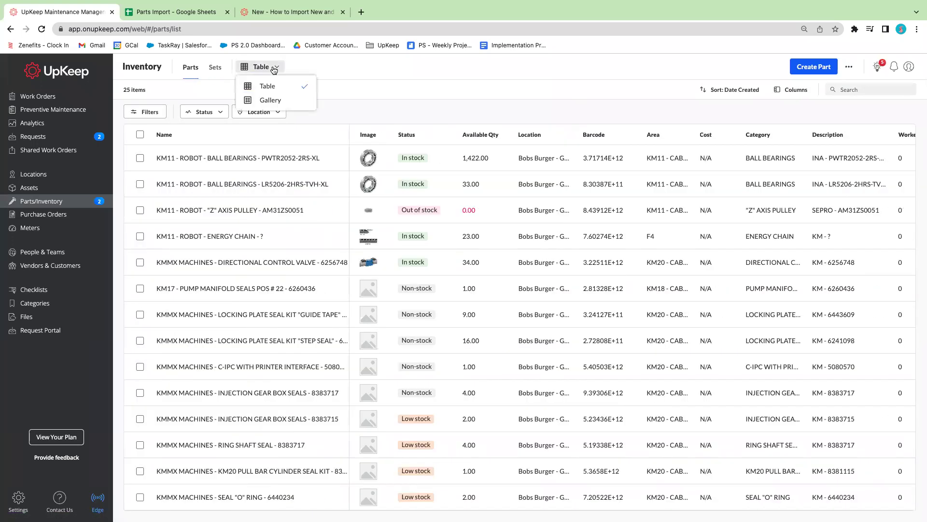
left_click(276, 100)
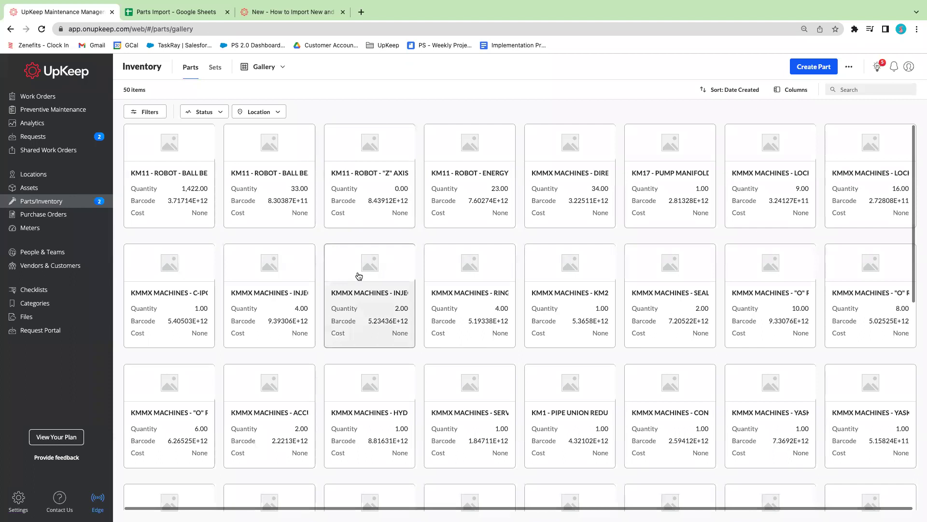
left_click(268, 72)
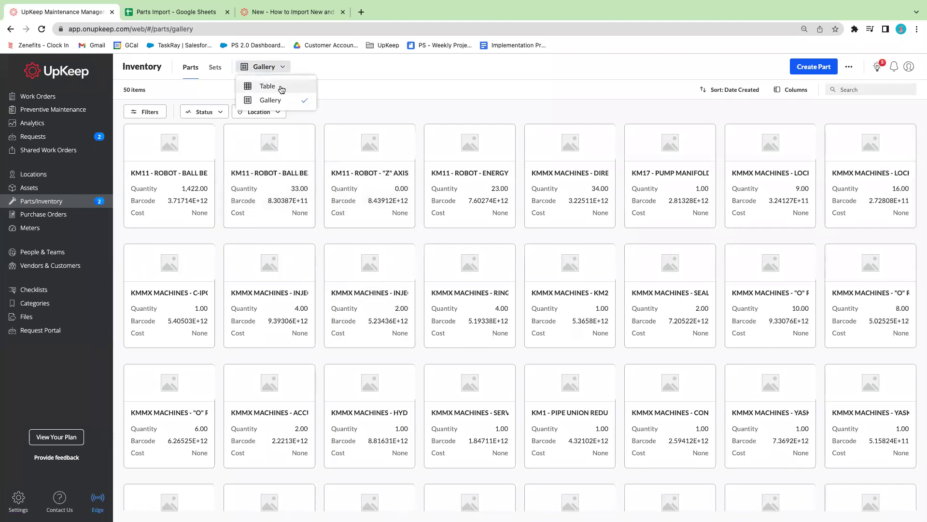
left_click(285, 87)
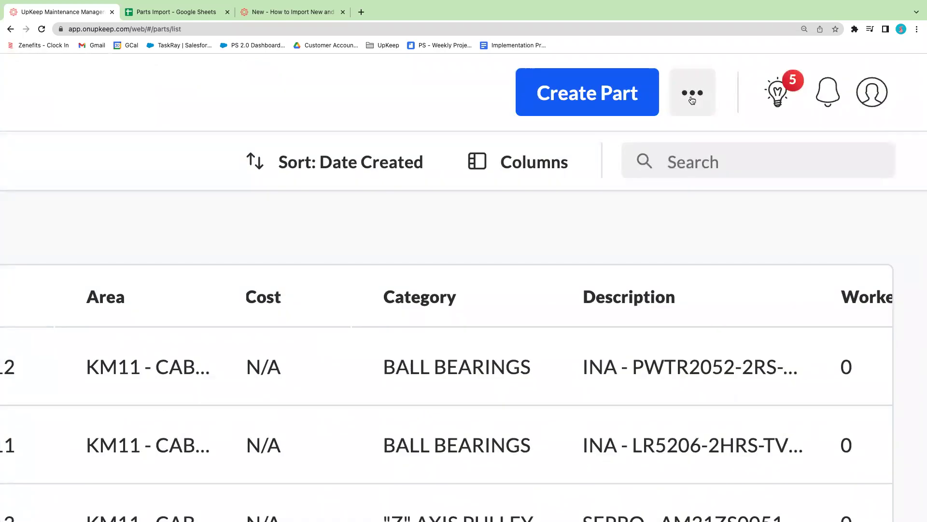
- Open the data import page for Parts, and inspect and close the Add Parts import dialog
left_click(692, 99)
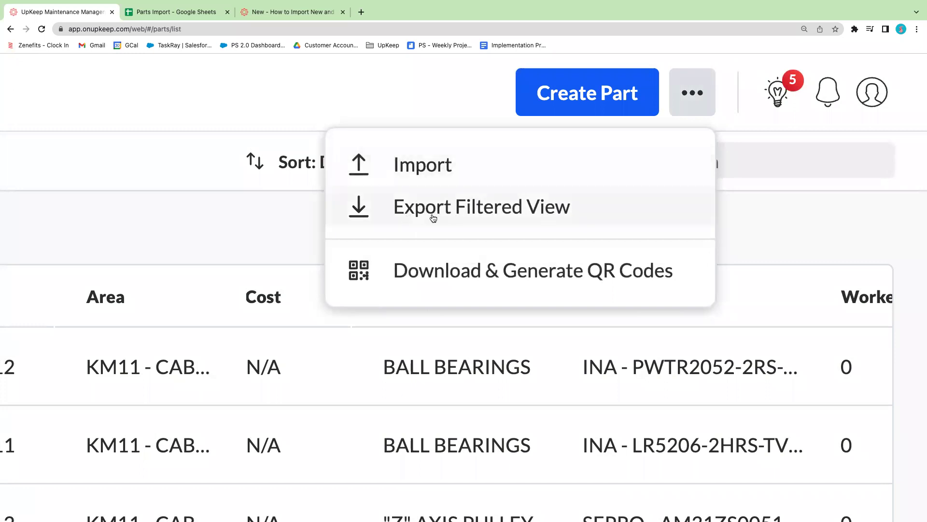
left_click(434, 173)
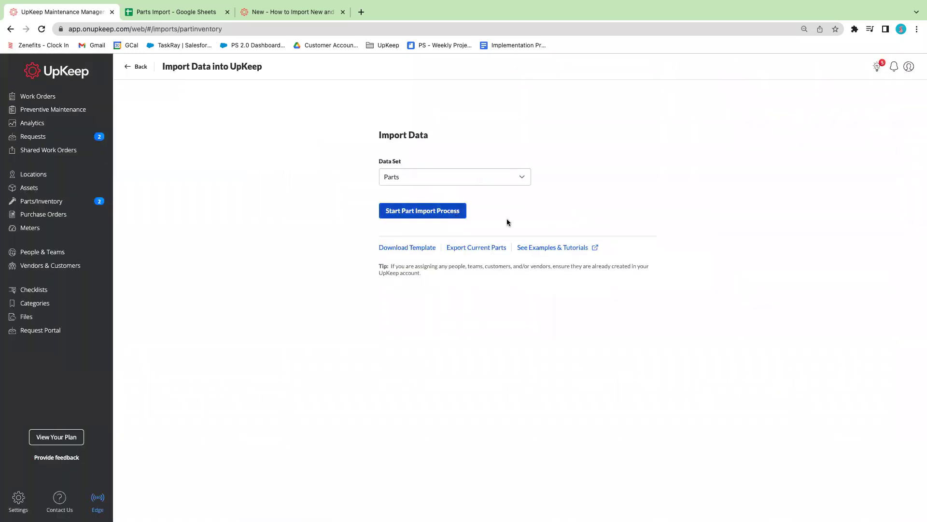
left_click(427, 214)
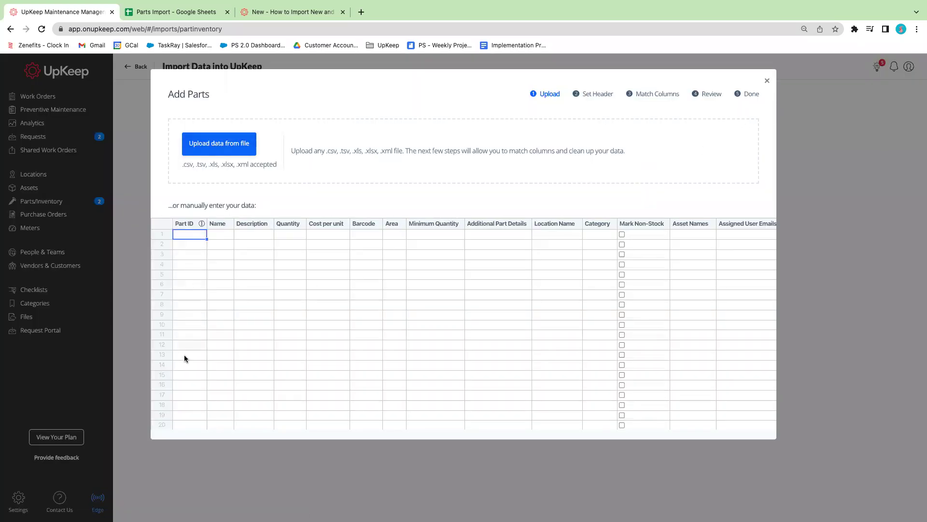
left_click(767, 81)
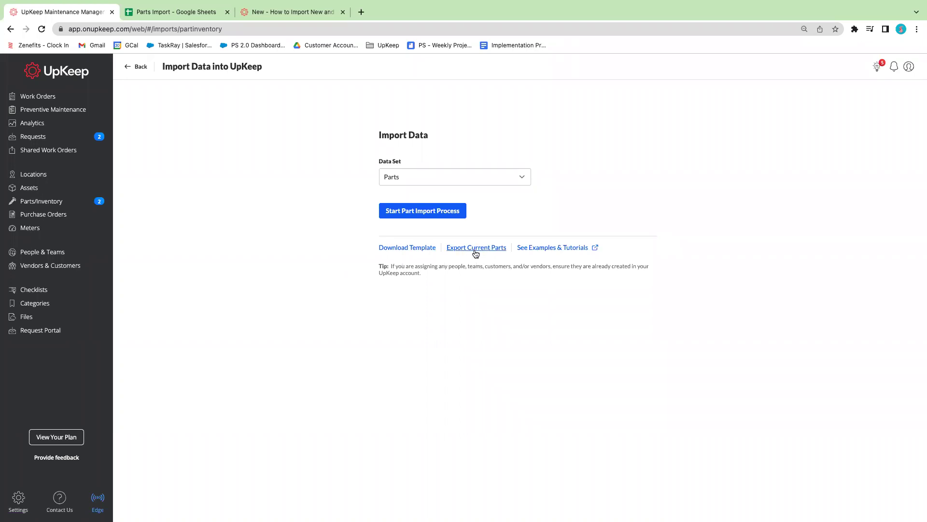
- Consult the examples and tutorials article on importing and updating parts, including its column header table, and return to the import page
left_click(553, 247)
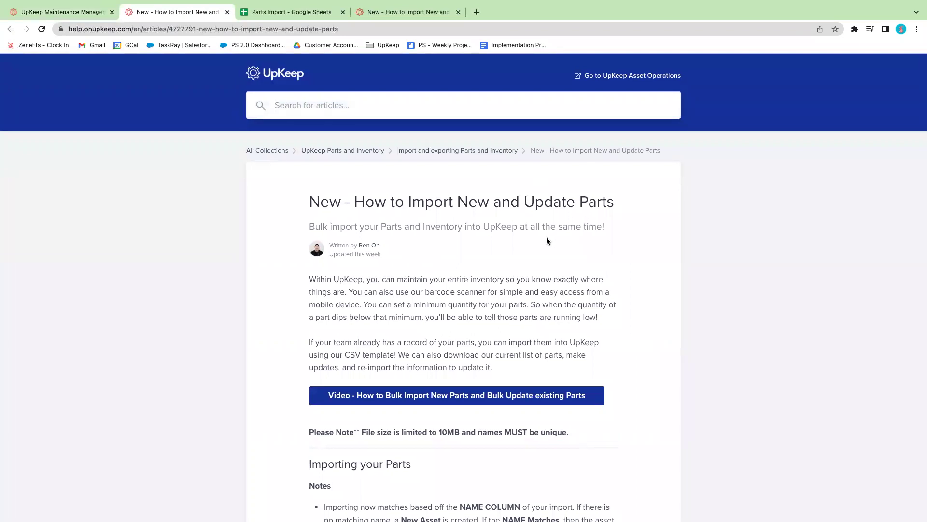
scroll(526, 255, "down", 5)
scroll(526, 255, "down", 11)
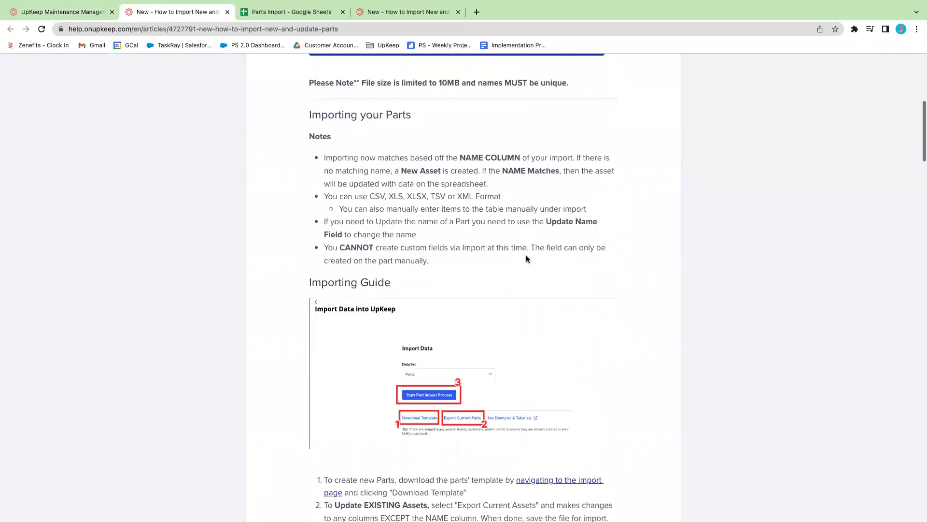
scroll(526, 255, "down", 9)
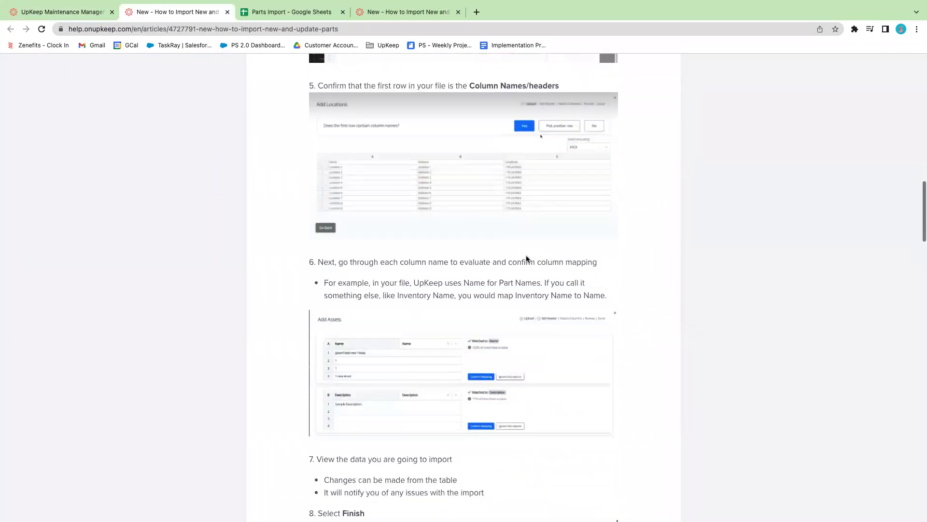
scroll(526, 255, "down", 8)
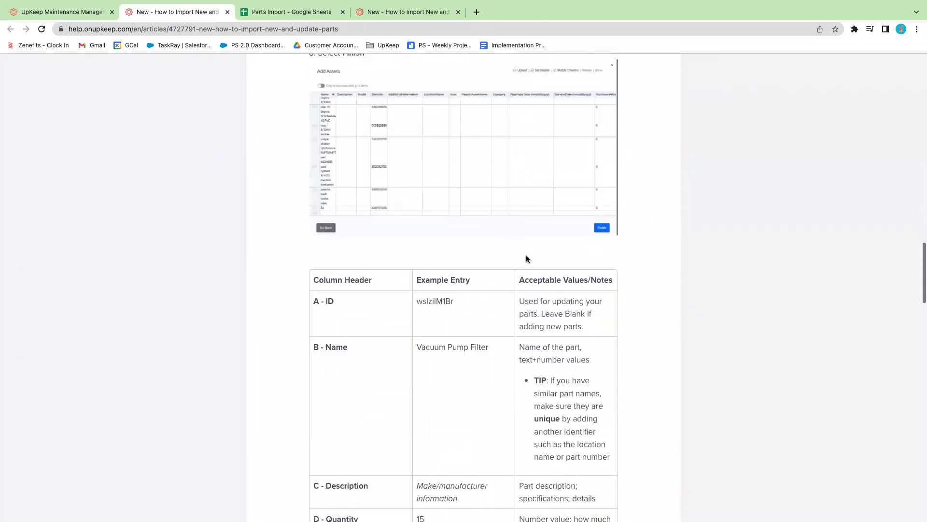
scroll(527, 255, "up", 5)
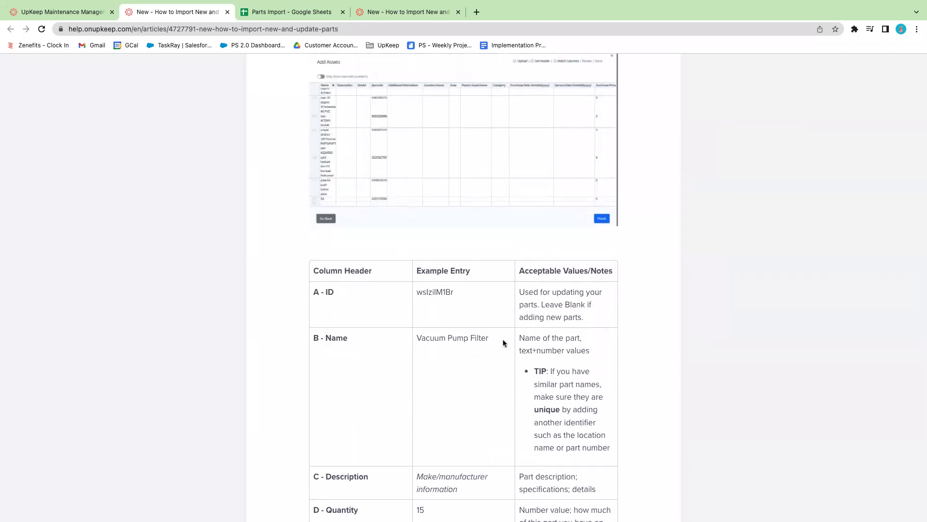
scroll(338, 459, "down", 3)
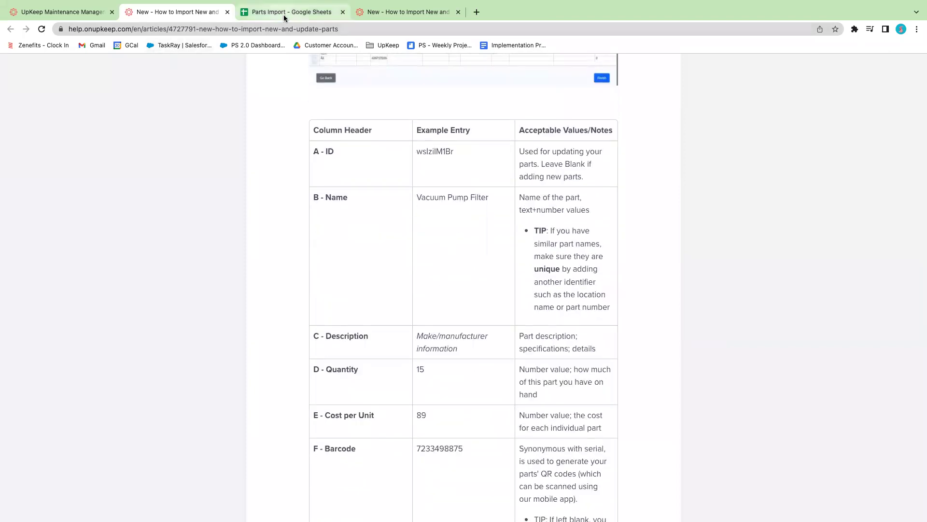
scroll(326, 118, "up", 15)
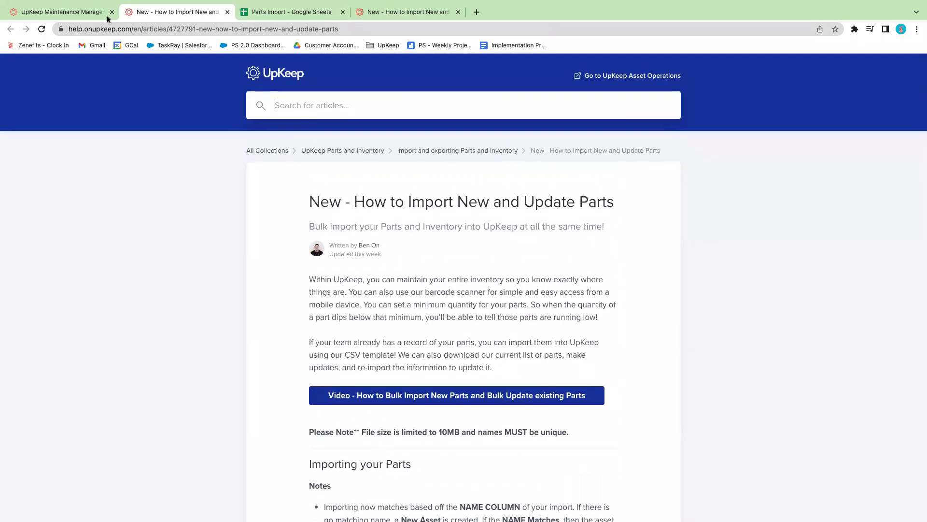
left_click(107, 17)
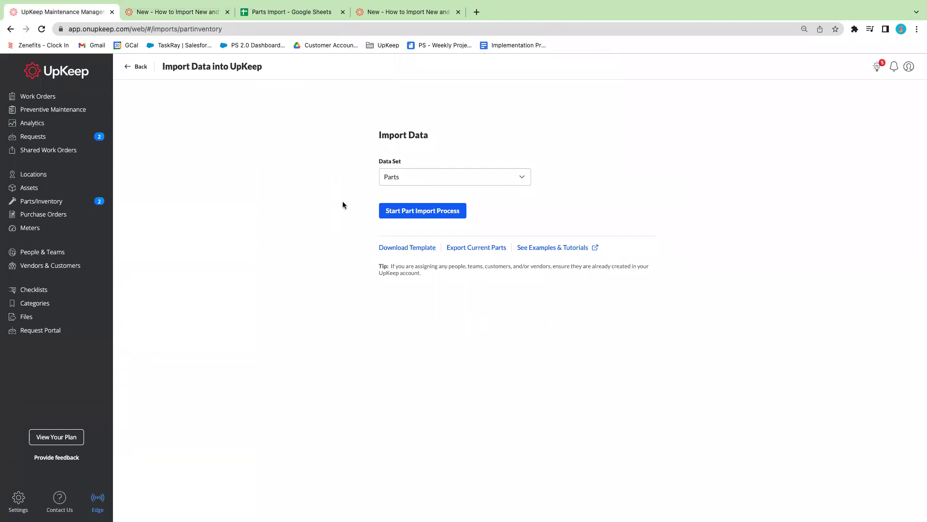
- Switch to the Parts Import spreadsheet in Google Sheets and examine the template's column headers and sample row
left_click(295, 13)
left_click(85, 223)
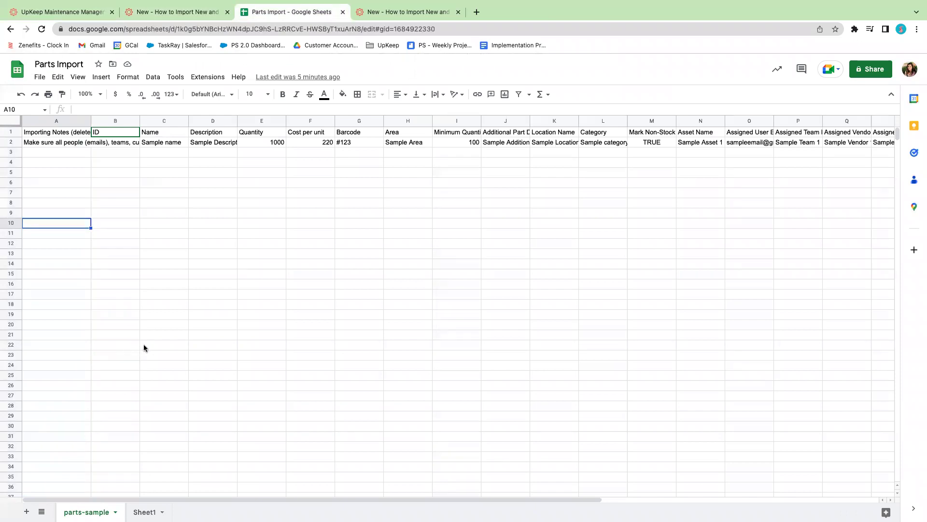
left_click(58, 133)
left_click(60, 142)
left_click(119, 135)
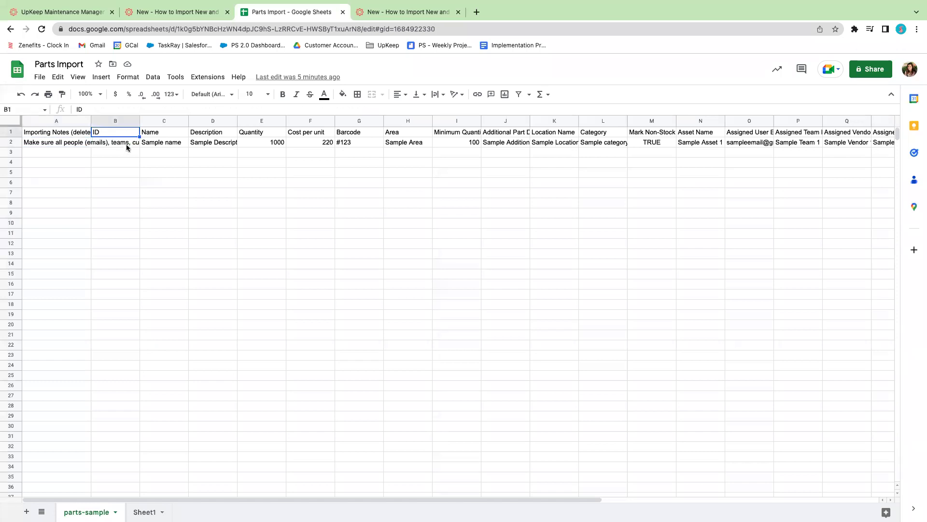
left_click(167, 141)
left_click(208, 136)
left_click(207, 143)
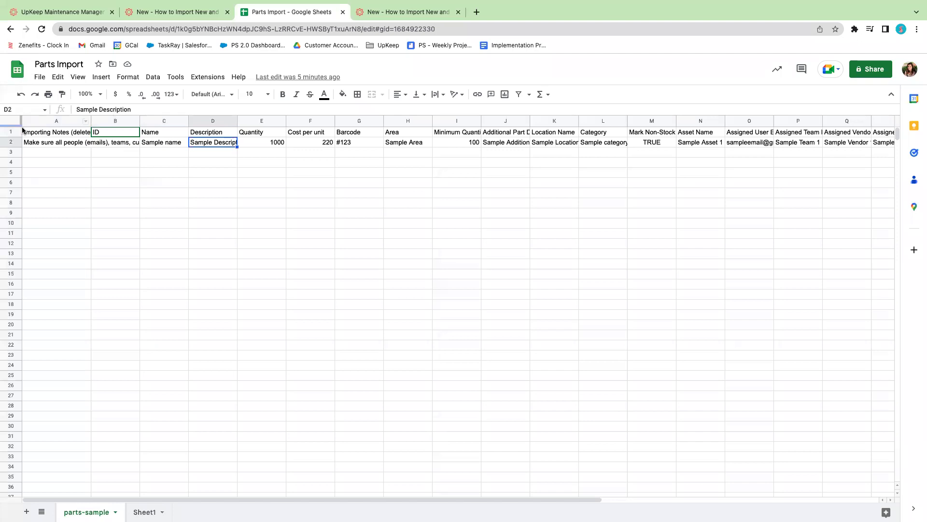
- Read the Importing Notes column of the parts-sample sheet and delete that column
left_click(62, 122)
left_click(62, 133)
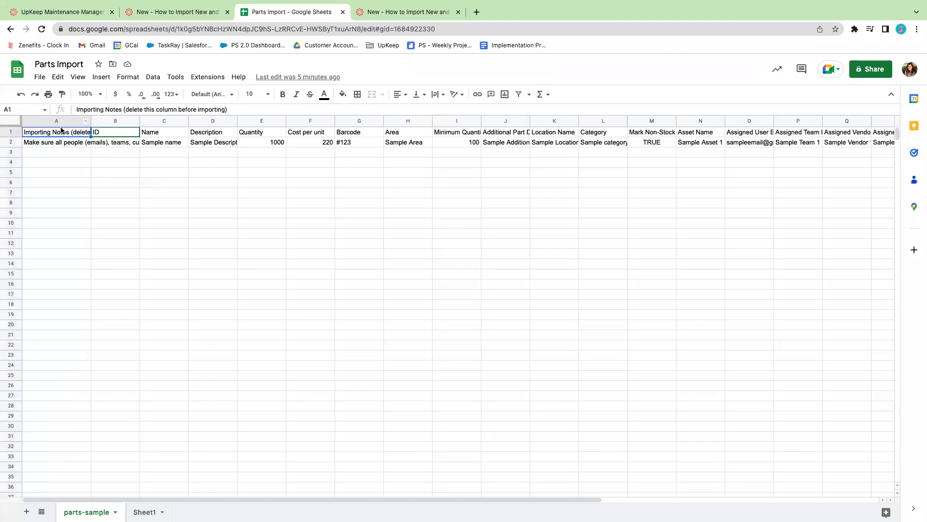
left_click(53, 121)
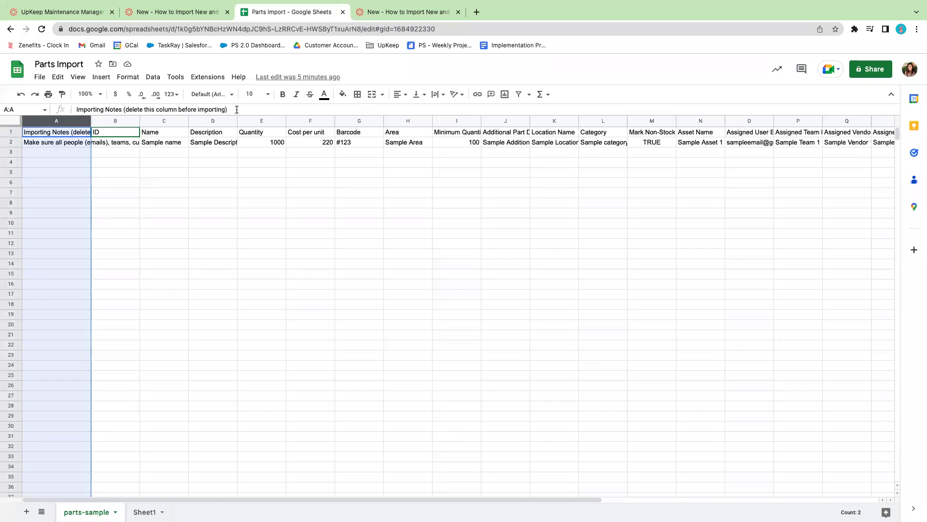
left_click(68, 145)
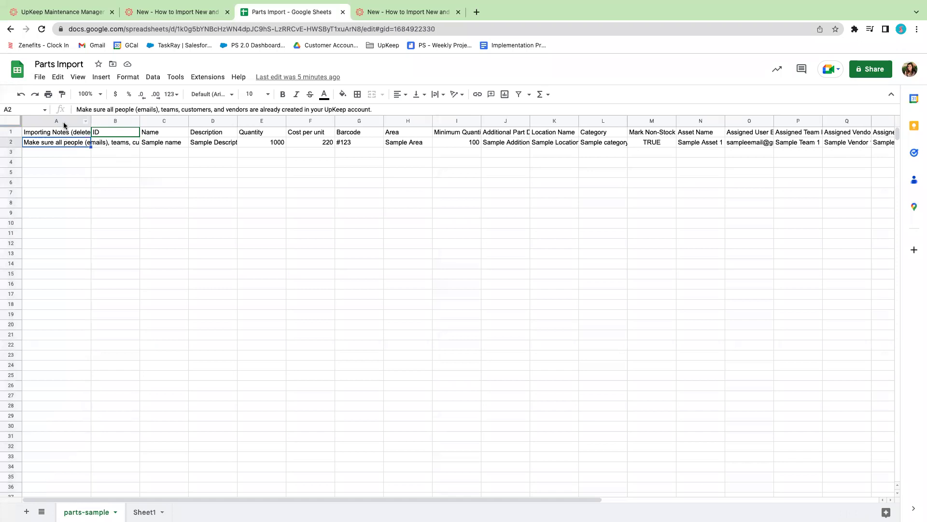
left_click(63, 121)
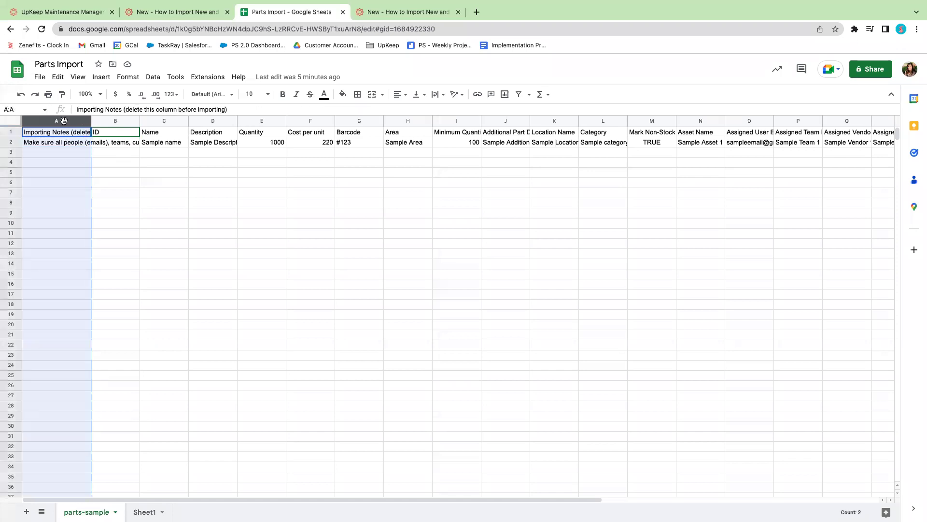
right_click(62, 121)
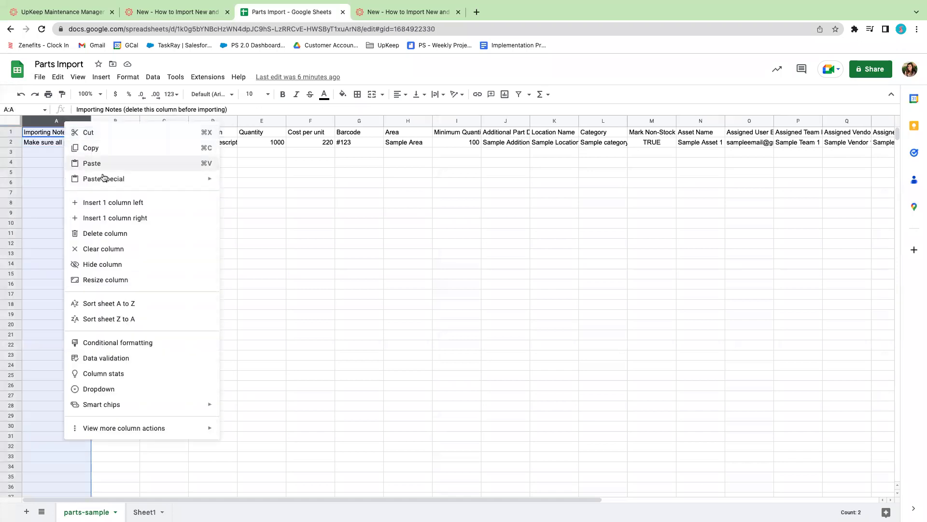
left_click(129, 233)
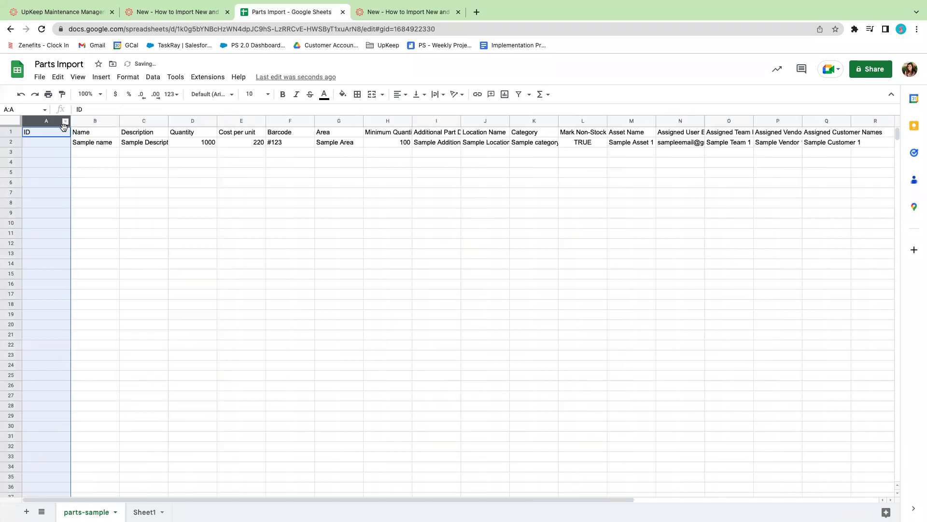
- Examine the template's header row, focusing on the ID, Name and Description headers
left_click(10, 134)
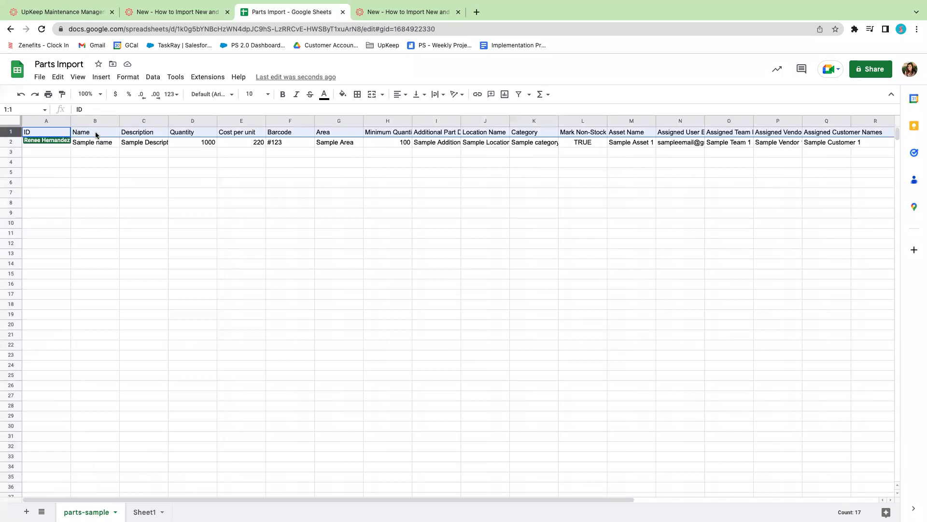
left_click(96, 134)
left_click(147, 133)
left_click(48, 135)
left_click(102, 135)
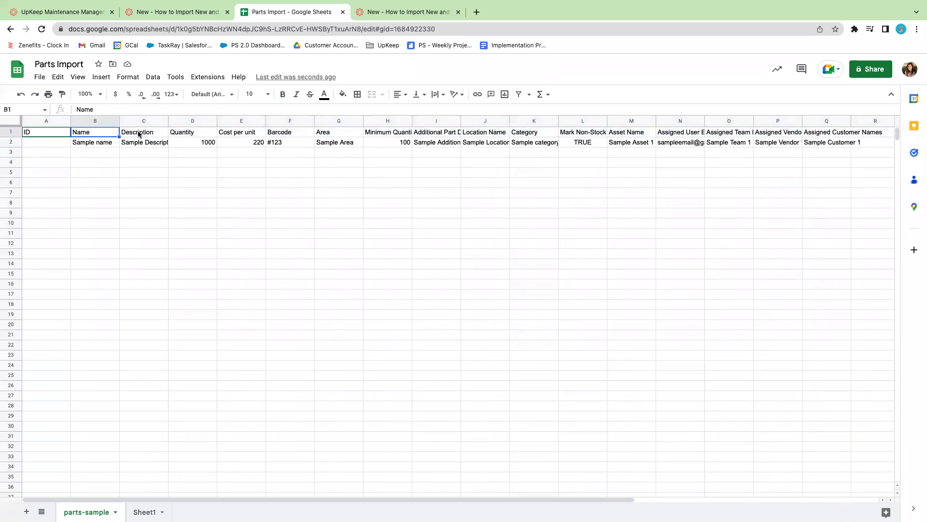
left_click(141, 134)
left_click(58, 135)
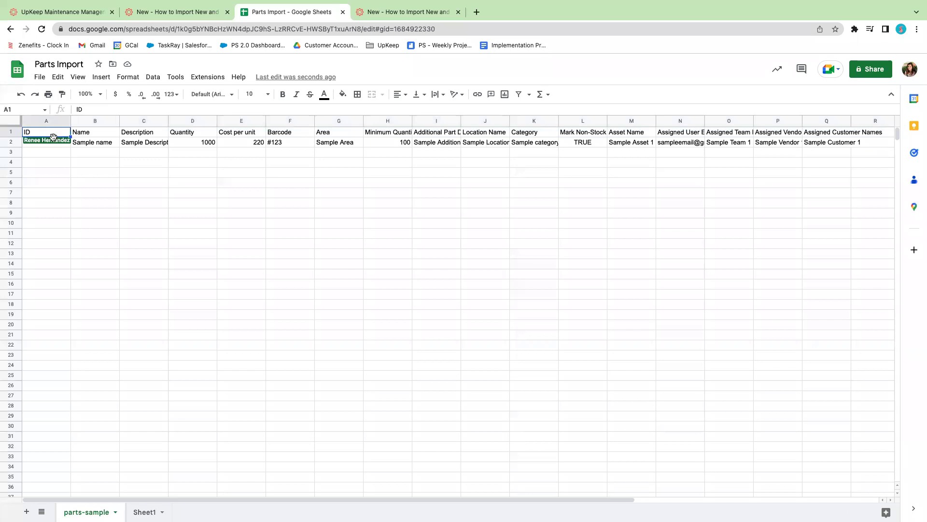
- Examine the cells beneath the ID header and the Name column of the parts template
left_click(51, 141)
left_click(53, 153)
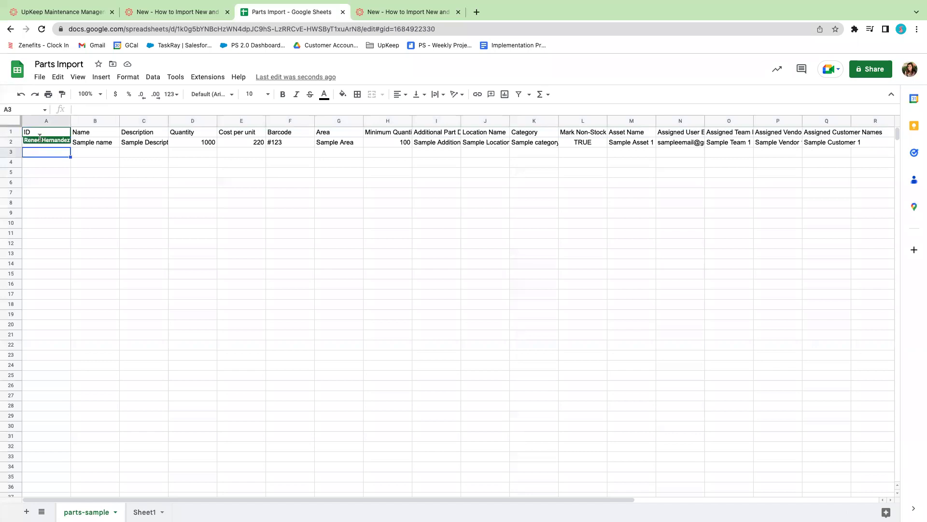
left_click(41, 144)
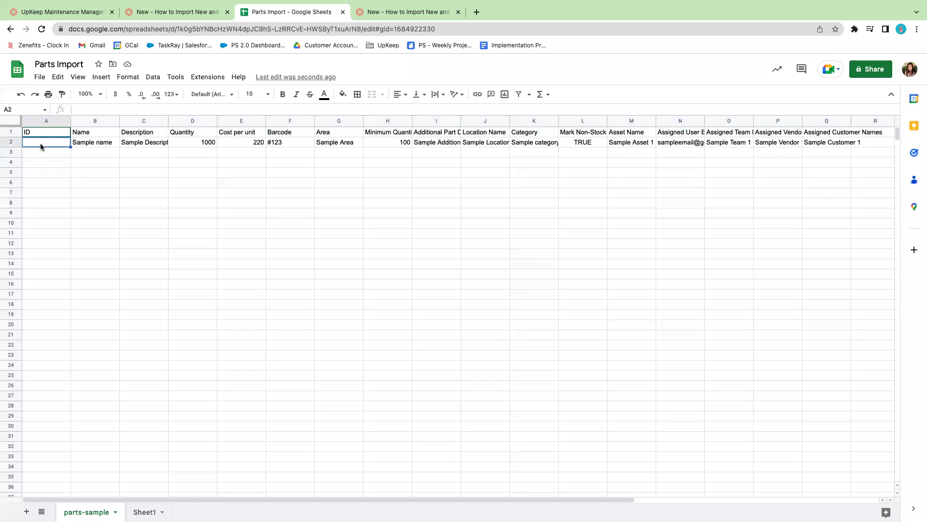
left_click(42, 149)
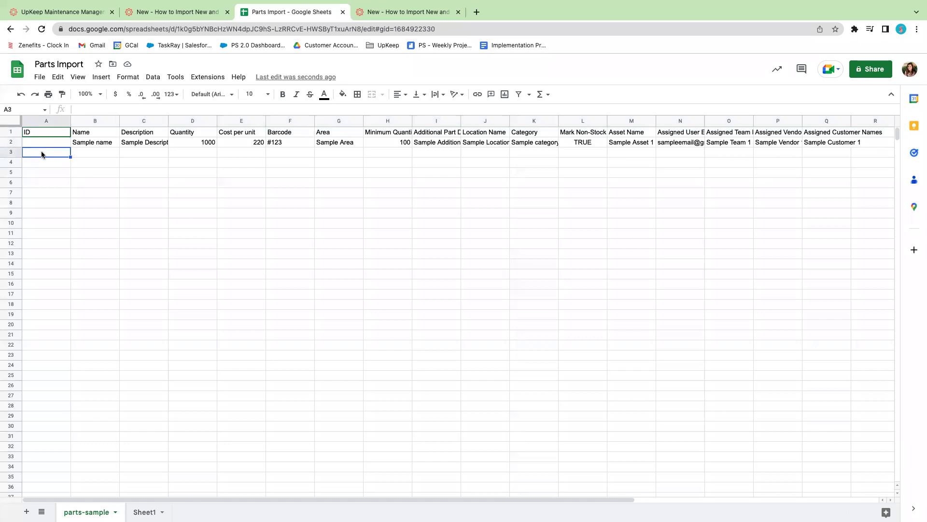
left_click(43, 145)
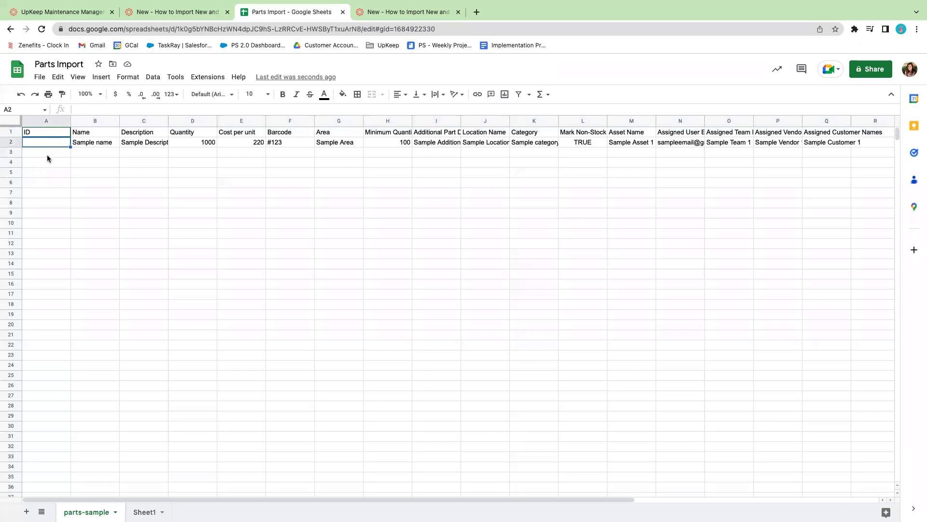
left_click(97, 123)
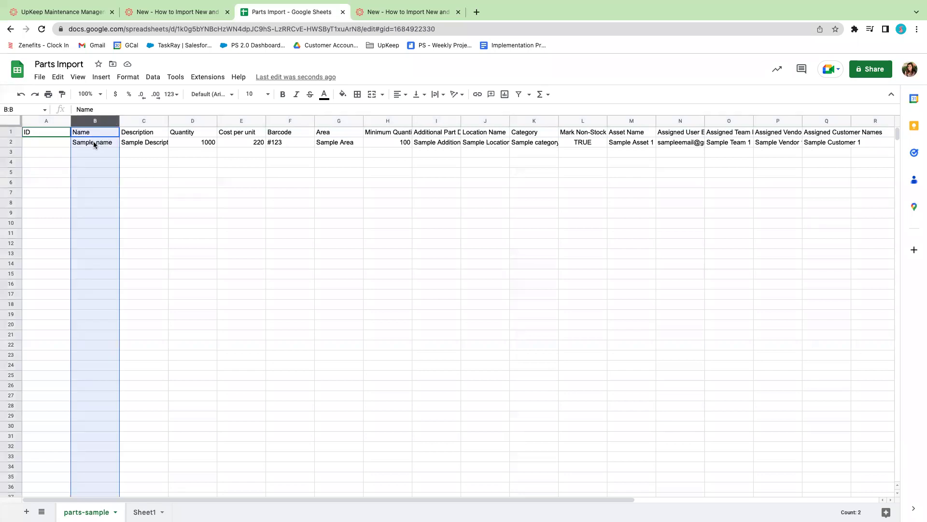
- Examine the Description column and the sample entries for Quantity, Cost per unit, Barcode and Area
left_click(141, 121)
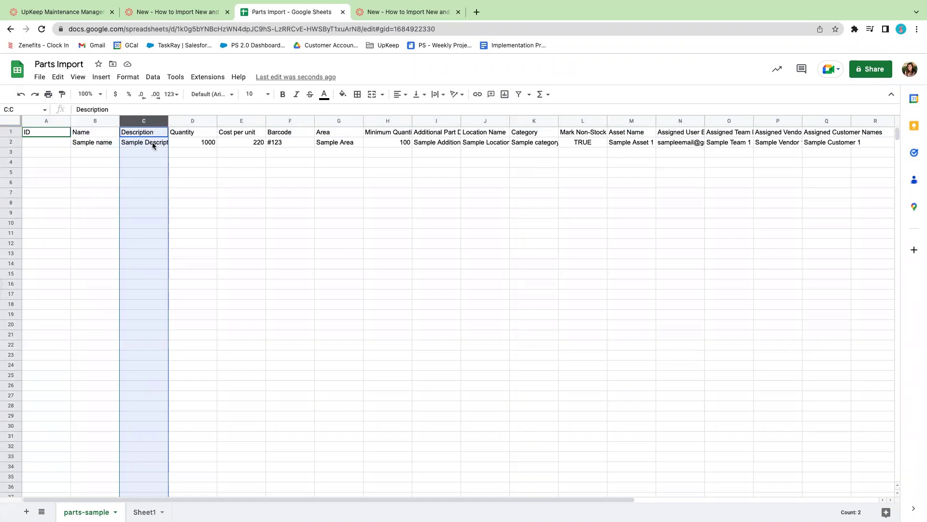
scroll(153, 144, "right", 4)
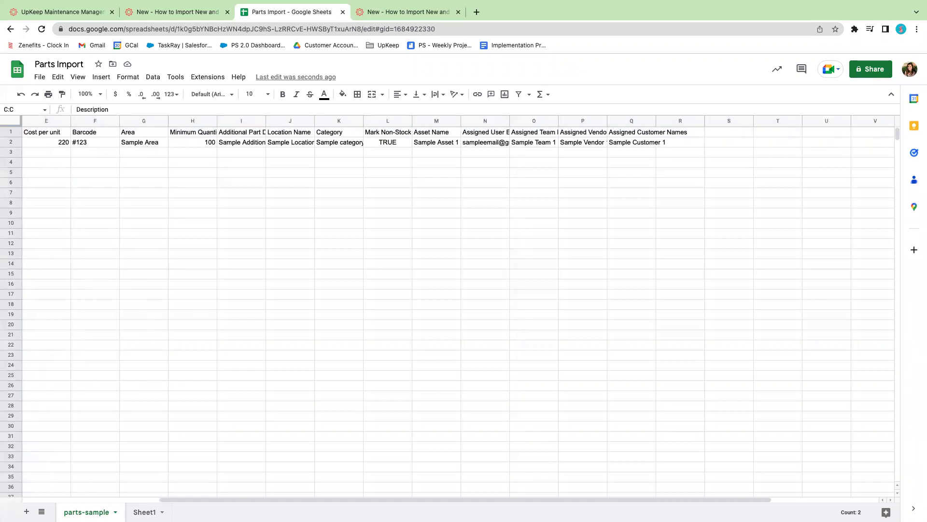
scroll(250, 503, "left", 4)
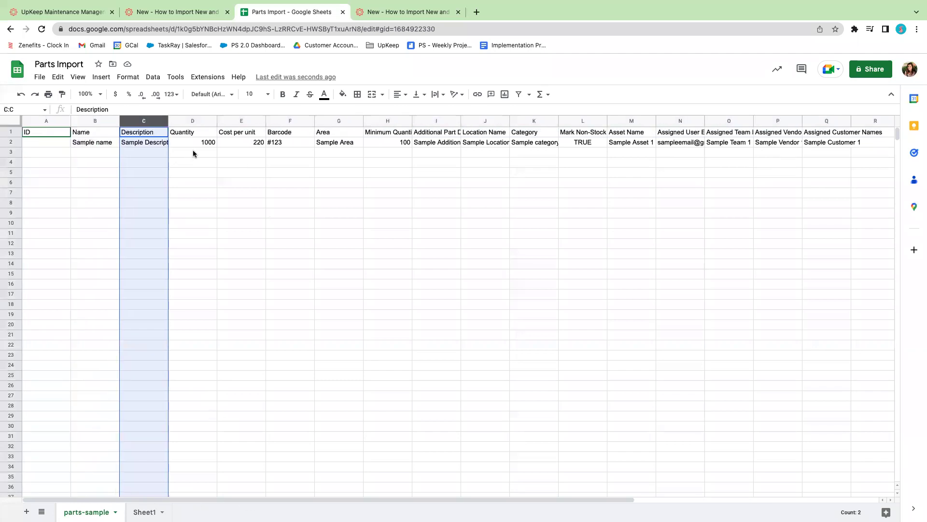
left_click(198, 143)
left_click(256, 144)
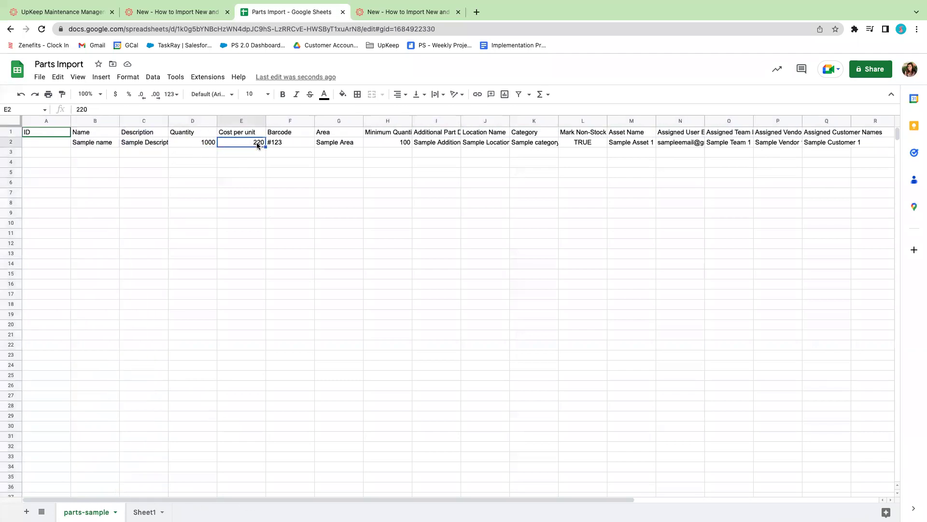
left_click(292, 145)
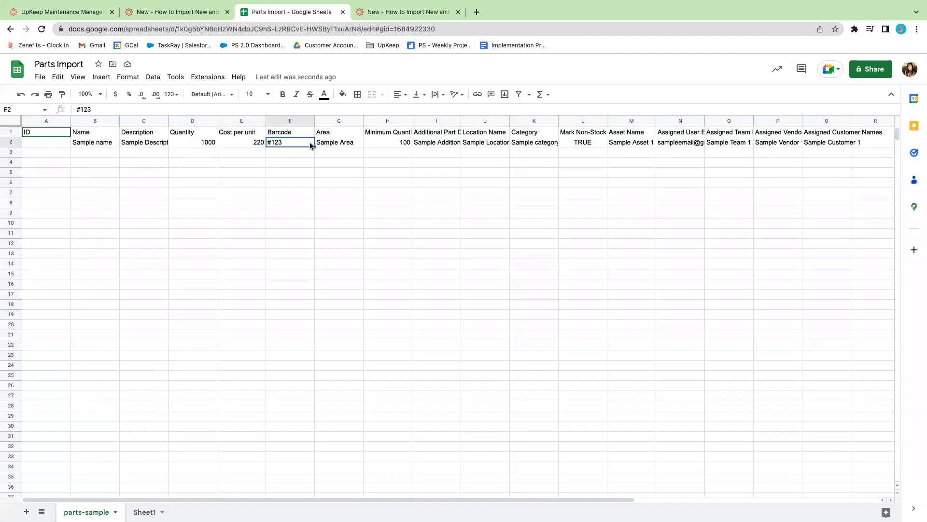
left_click(355, 144)
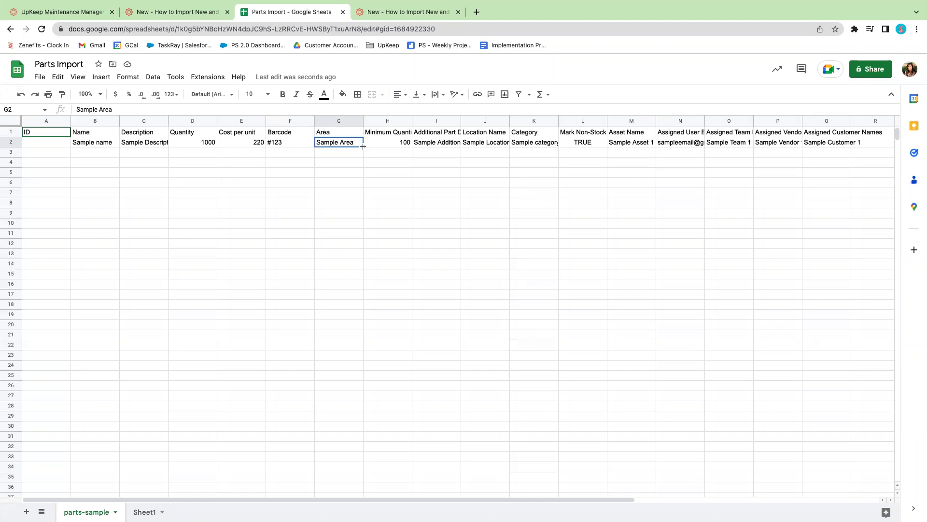
- Widen the Minimum Quantity and Additional Part Details columns enough to show their full headers
left_click(387, 143)
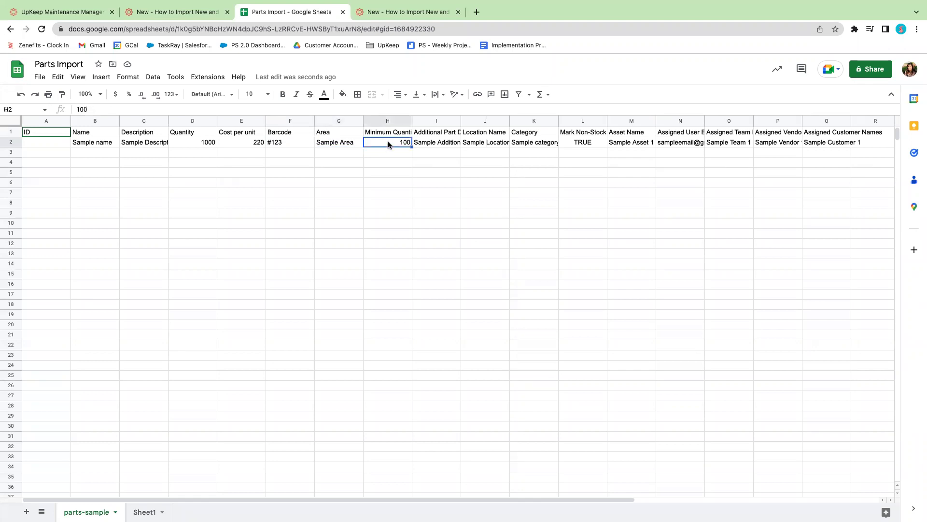
left_click_drag(412, 120, 430, 121)
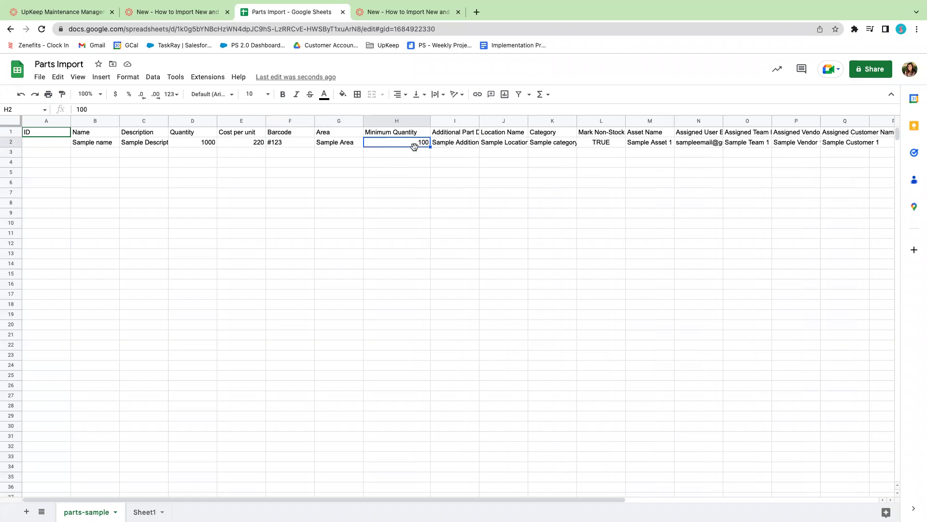
left_click(448, 144)
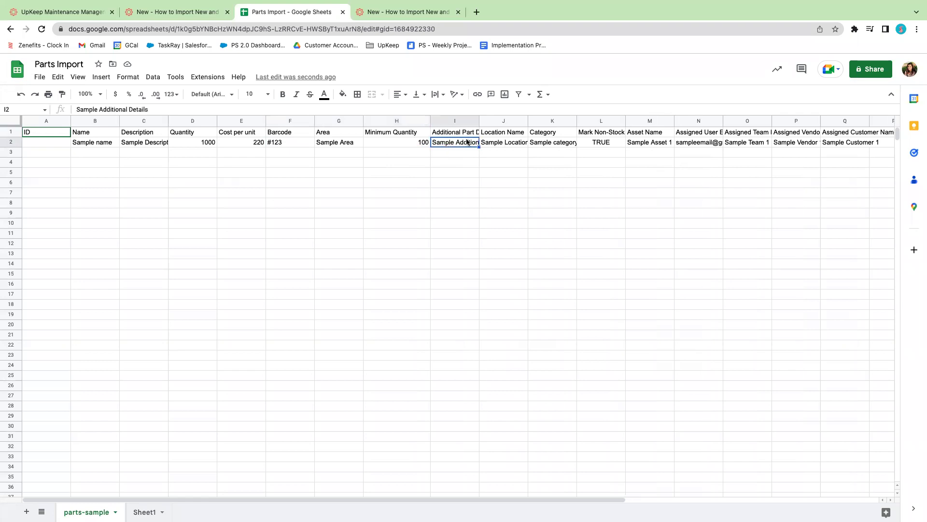
left_click_drag(479, 124, 503, 124)
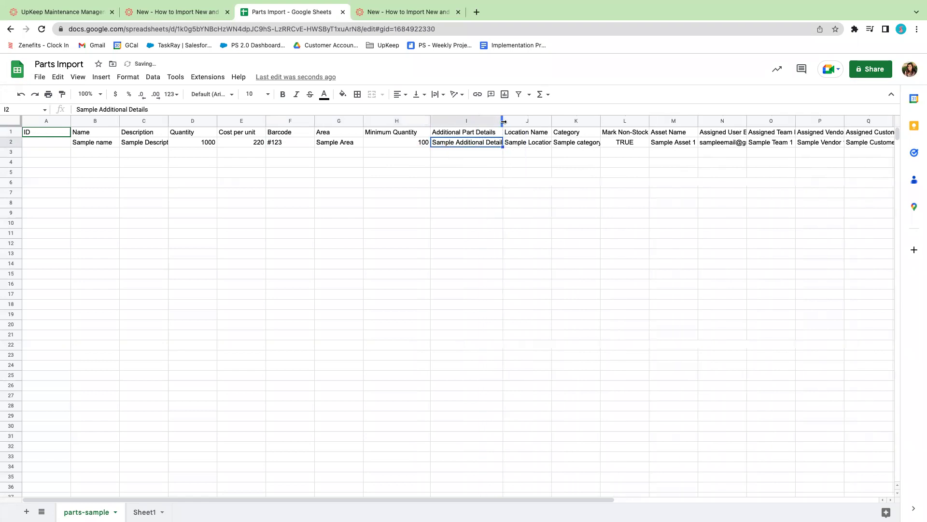
- Examine the sample entries under Location Name, Category and Mark Non-Stock
left_click(527, 144)
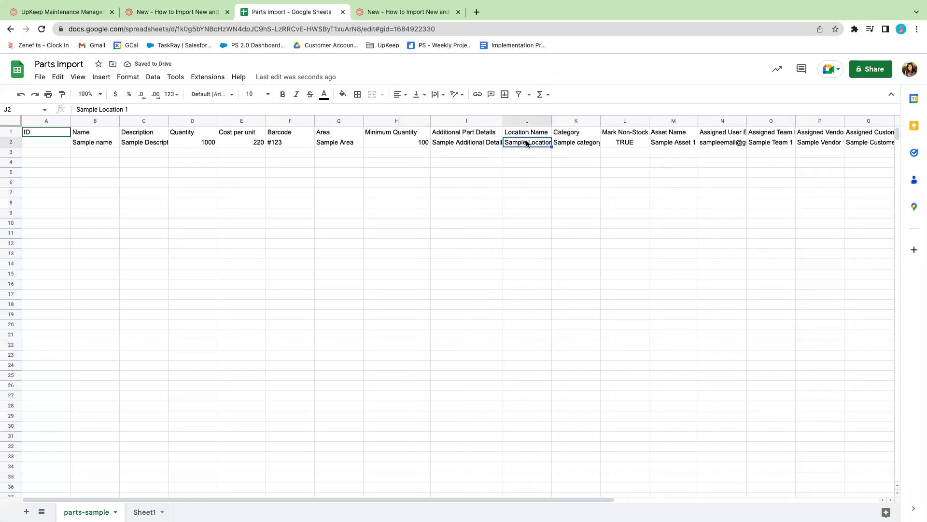
left_click(567, 142)
left_click(542, 144)
left_click(581, 145)
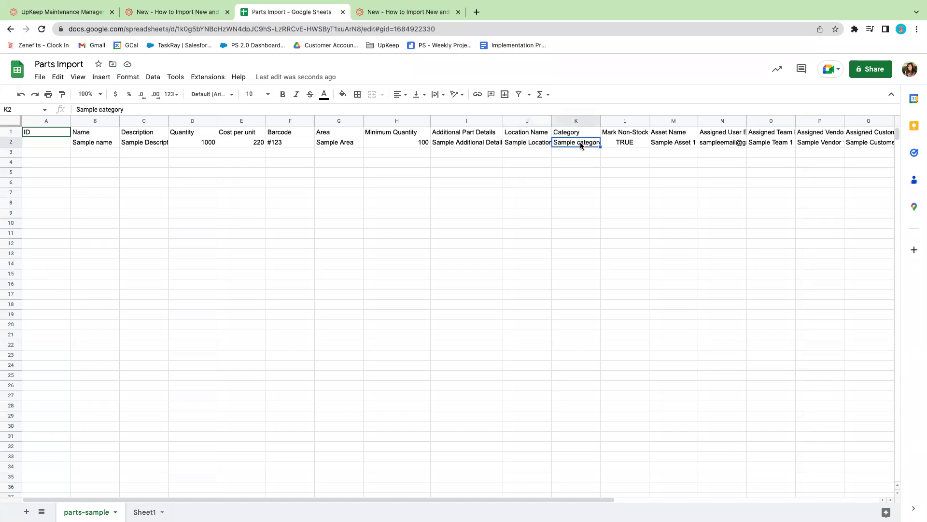
scroll(581, 145, "right", 1)
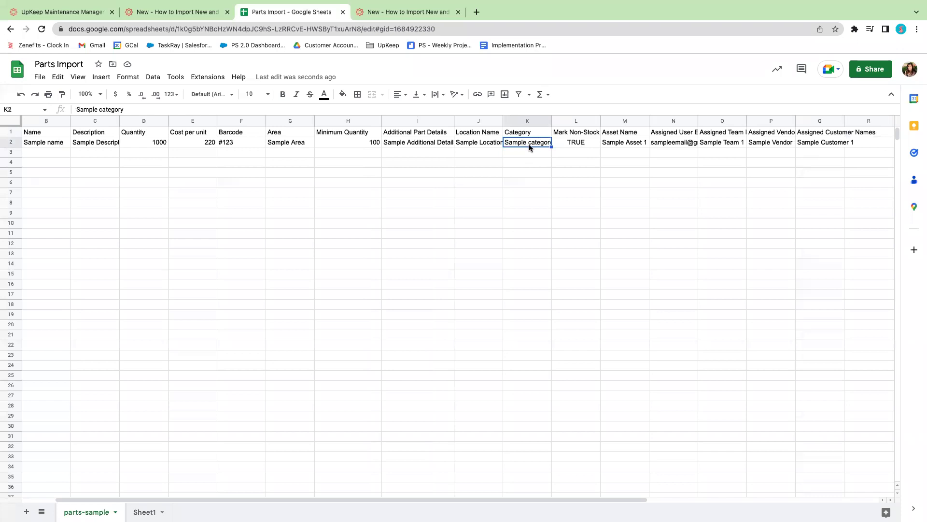
left_click(570, 145)
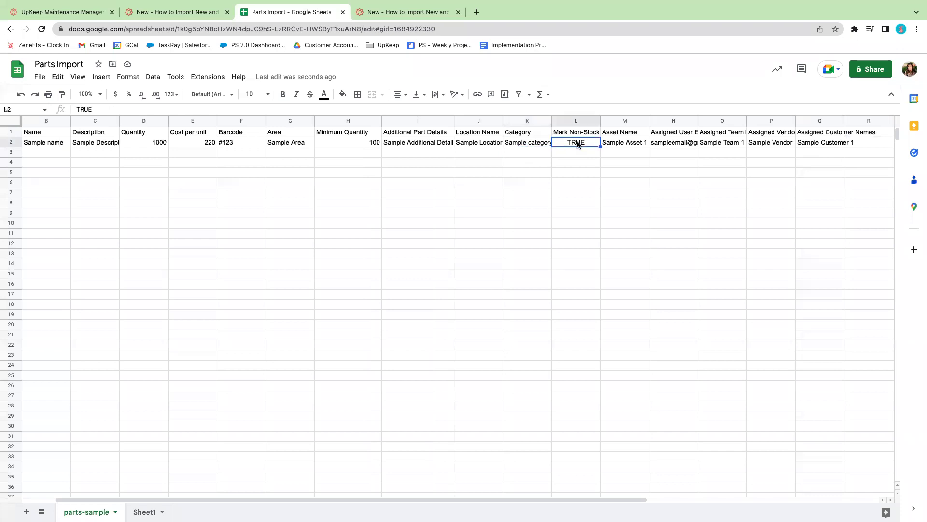
left_click(531, 146)
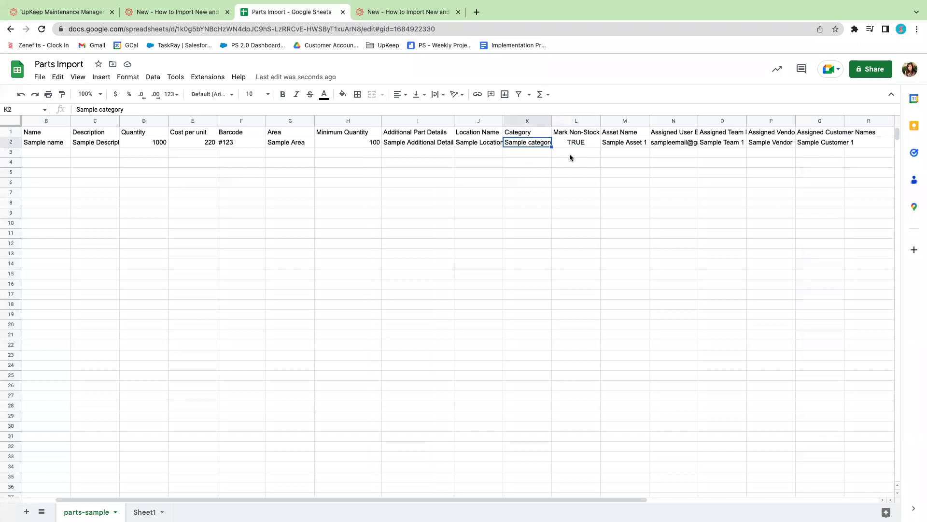
- Widen the Mark Non-Stock column and check its sample entry
scroll(569, 153, "right", 2)
left_click(479, 145)
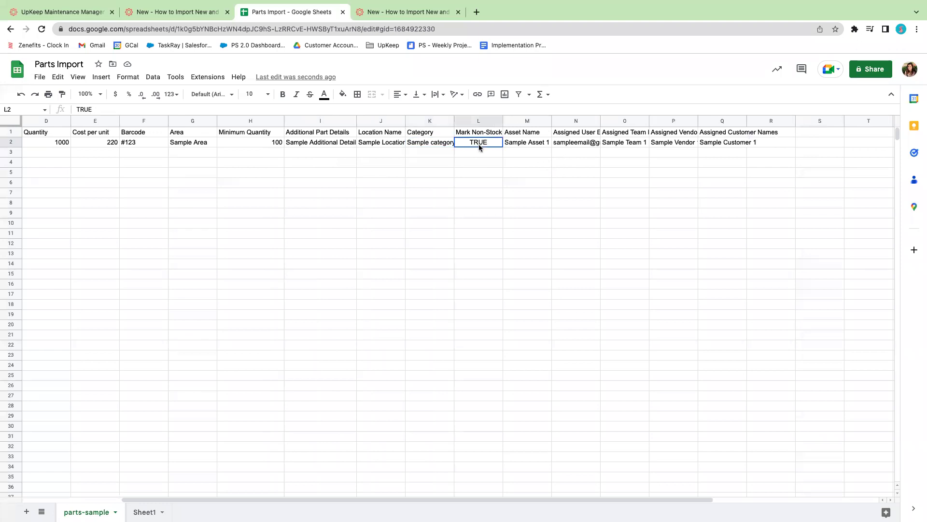
left_click_drag(503, 122, 524, 124)
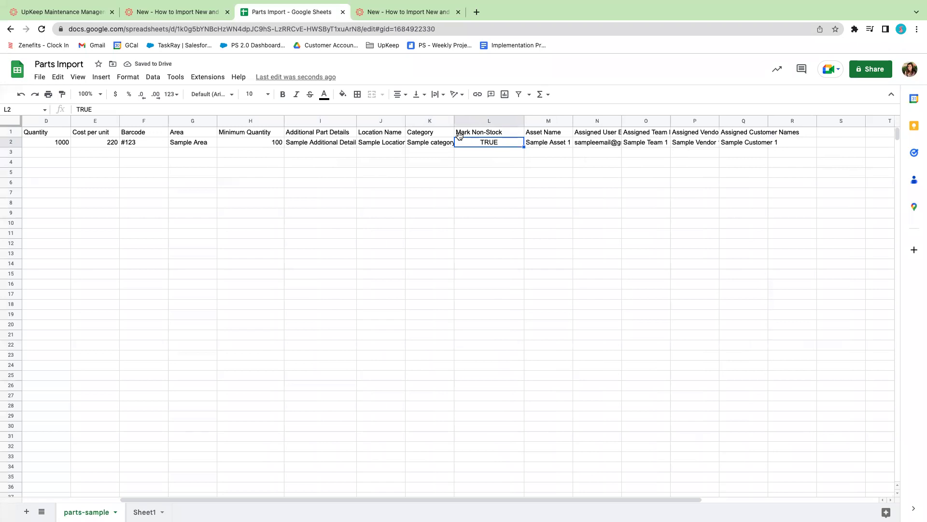
left_click(487, 152)
left_click(490, 142)
- Check the Asset Name sample, and widen the Assigned User Emails and Assigned Team Names columns to fit their headers
left_click(551, 121)
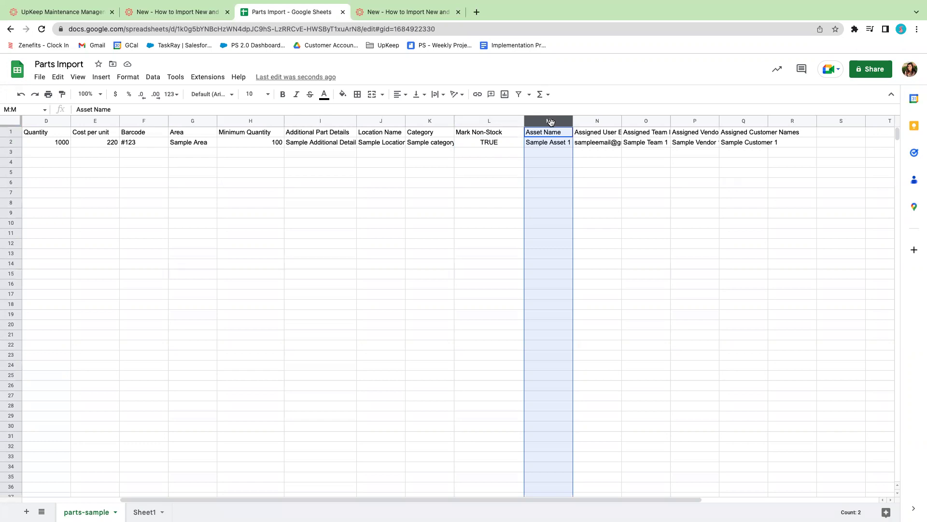
left_click(548, 144)
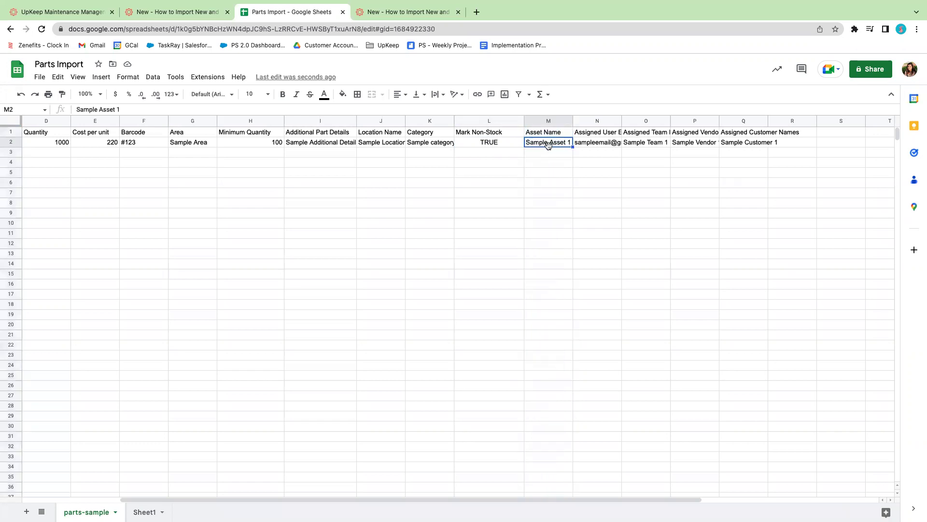
left_click(593, 145)
left_click_drag(621, 121, 637, 121)
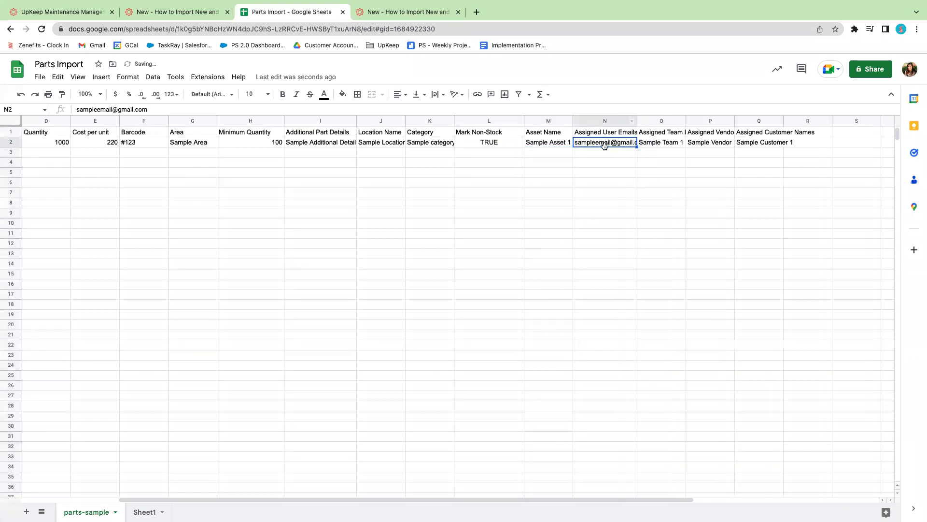
mouse_move(604, 145)
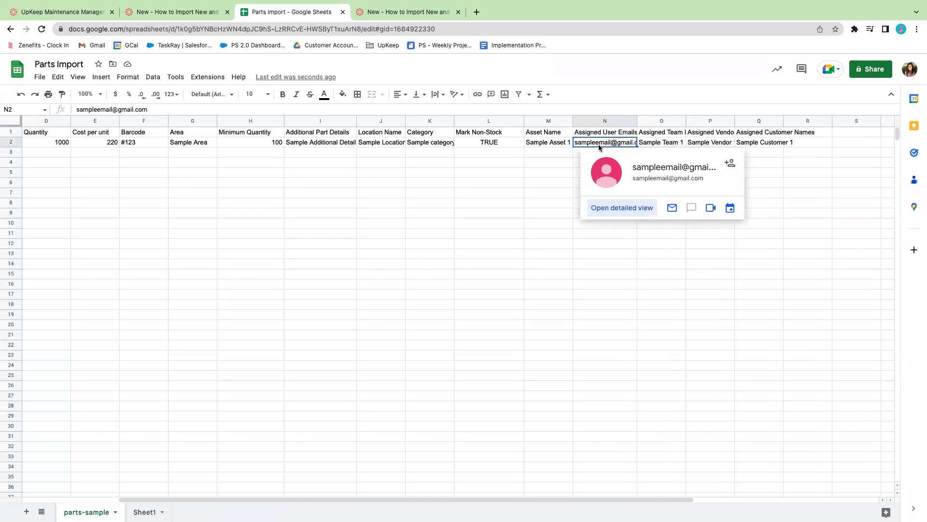
left_click(659, 147)
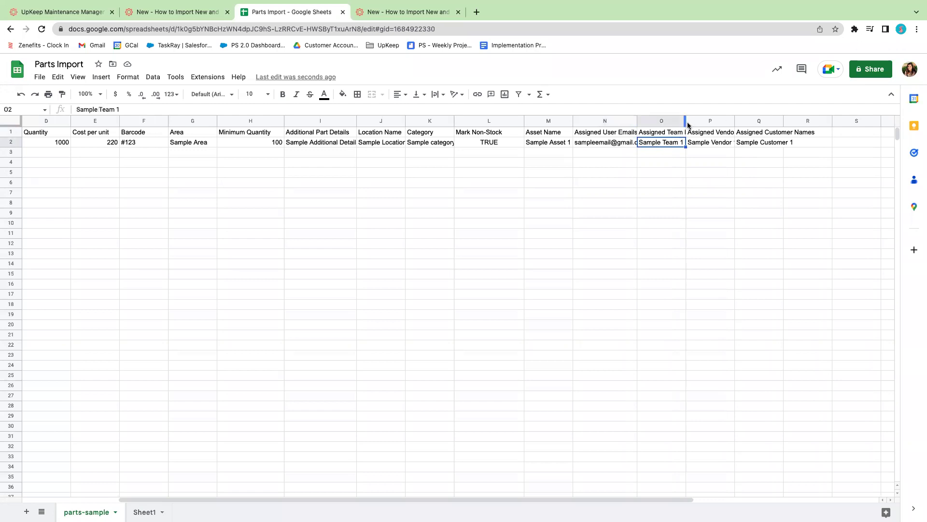
left_click_drag(685, 122, 715, 123)
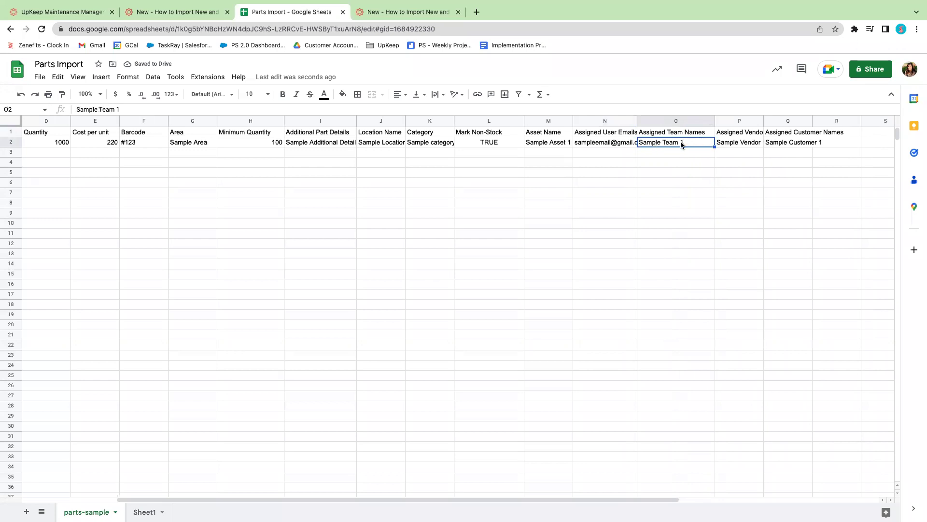
- Examine the headers and sample entries of the assigned vendor and Assigned Customer Names columns
left_click(742, 142)
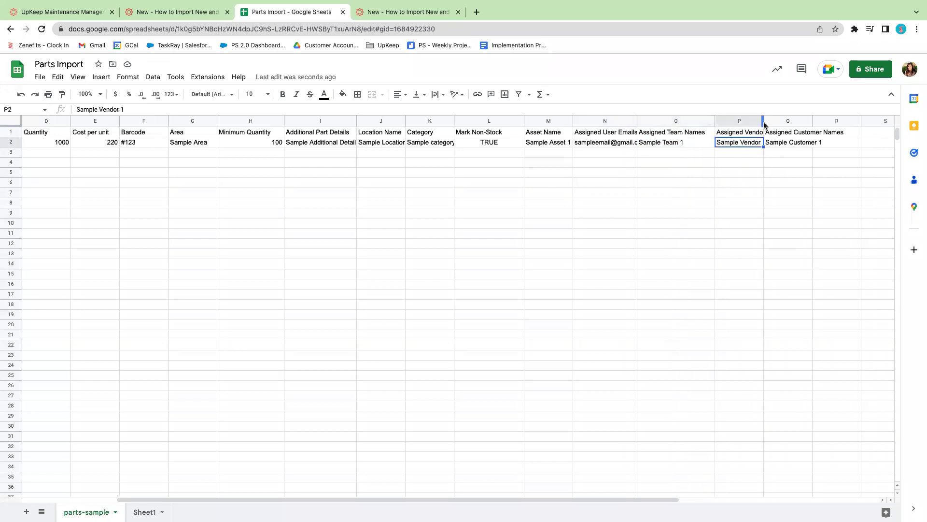
left_click(762, 122)
left_click(790, 133)
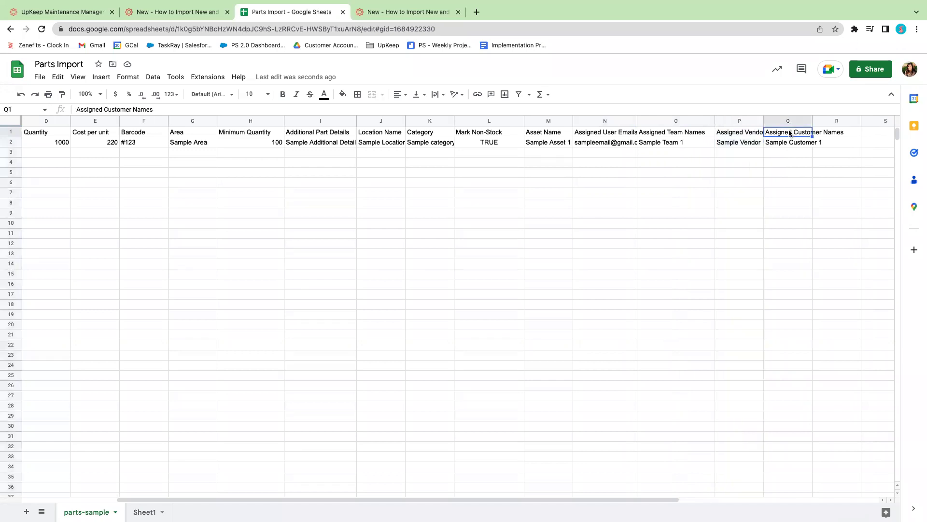
left_click(737, 135)
left_click(739, 142)
left_click(790, 143)
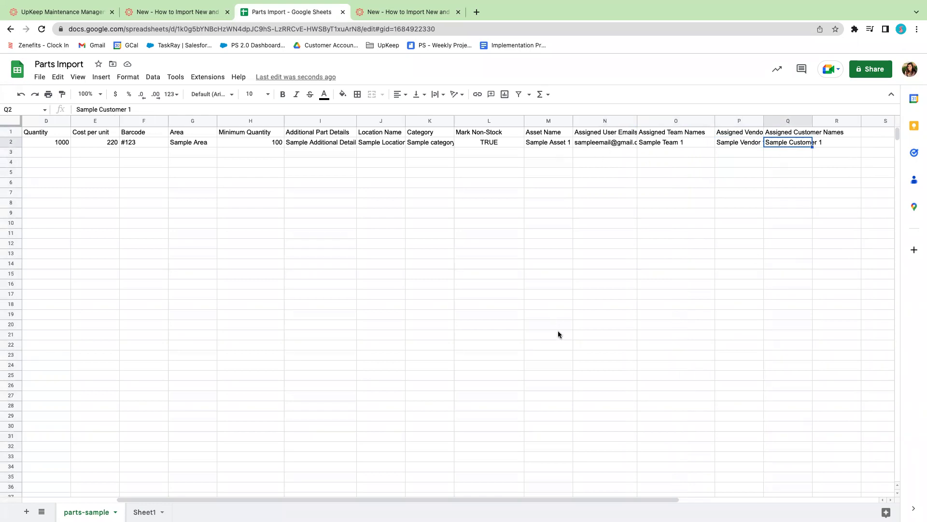
- Review the template's full width and delete the sample data in row 2
left_click_drag(506, 498, 308, 498)
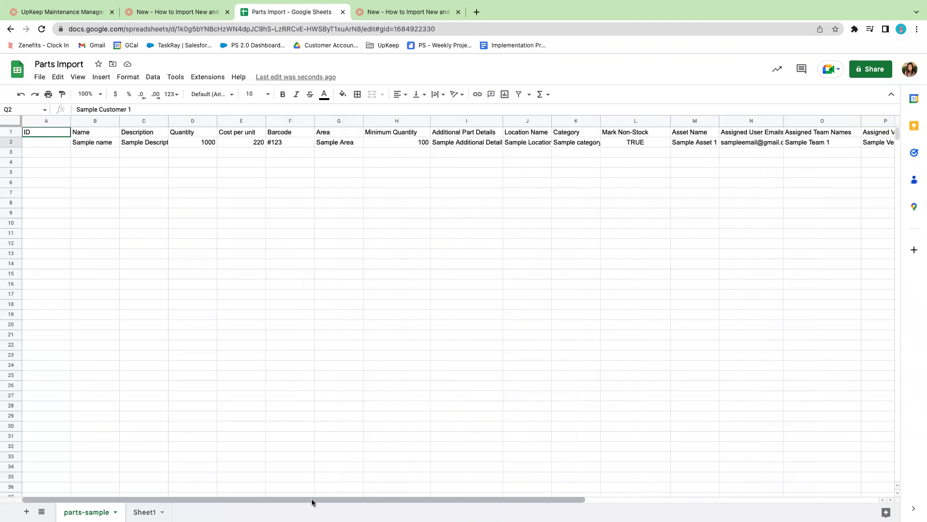
left_click_drag(331, 496, 454, 499)
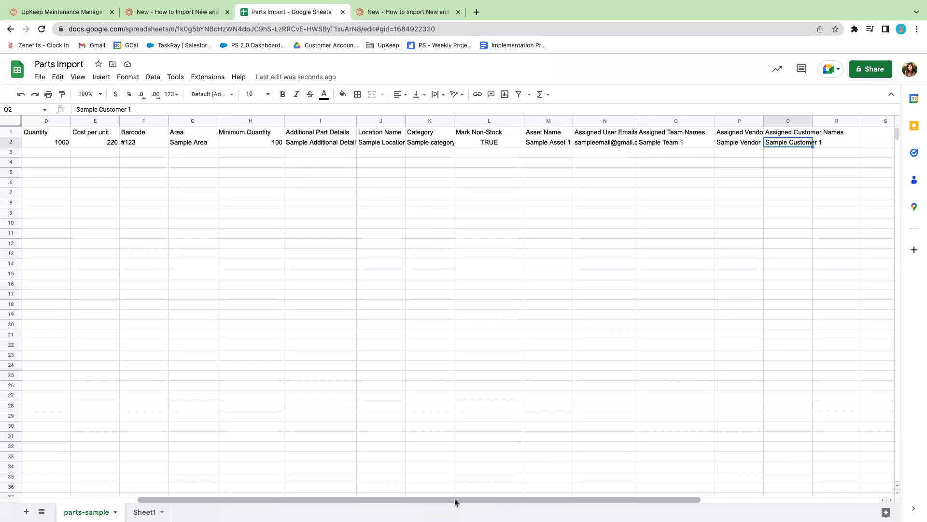
left_click_drag(454, 499, 282, 492)
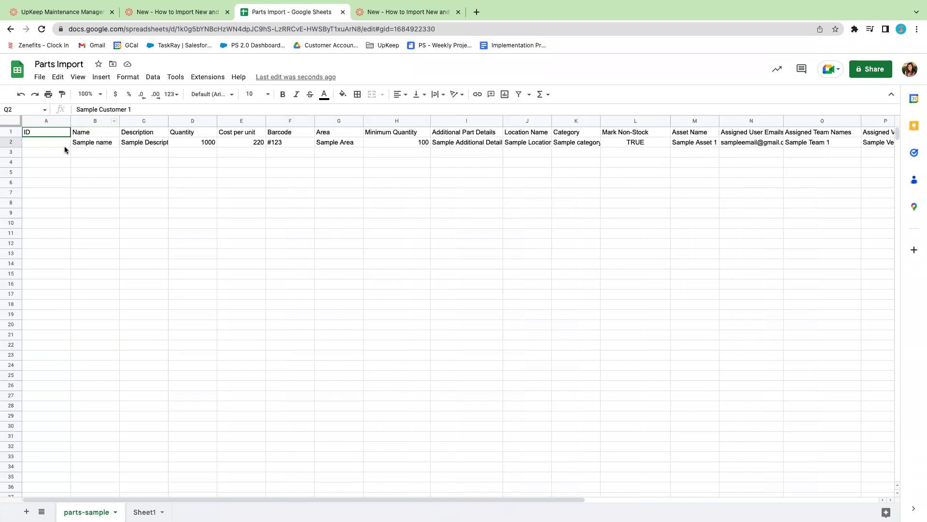
left_click(10, 142)
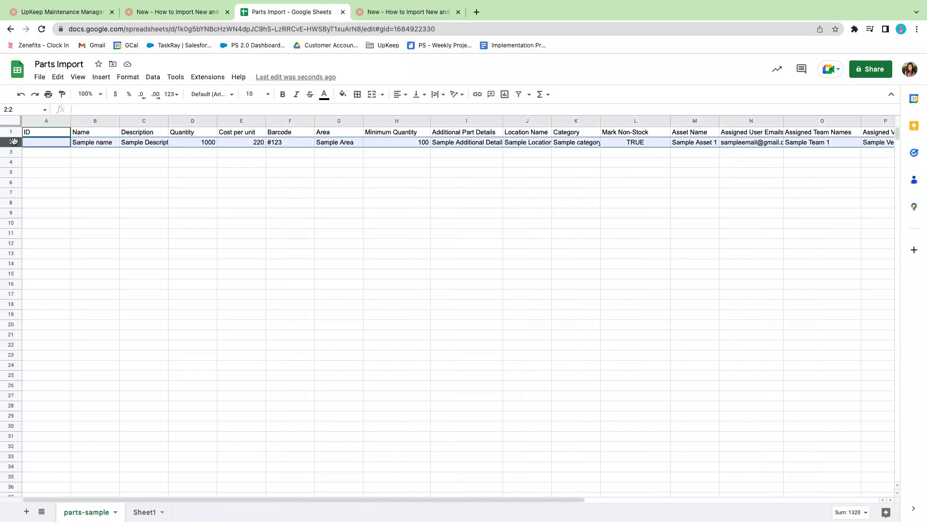
right_click(14, 141)
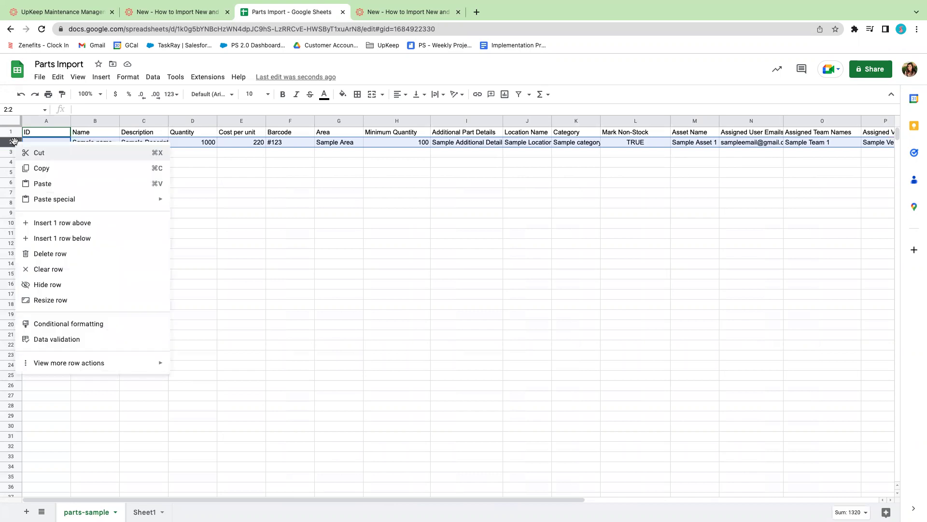
left_click(78, 254)
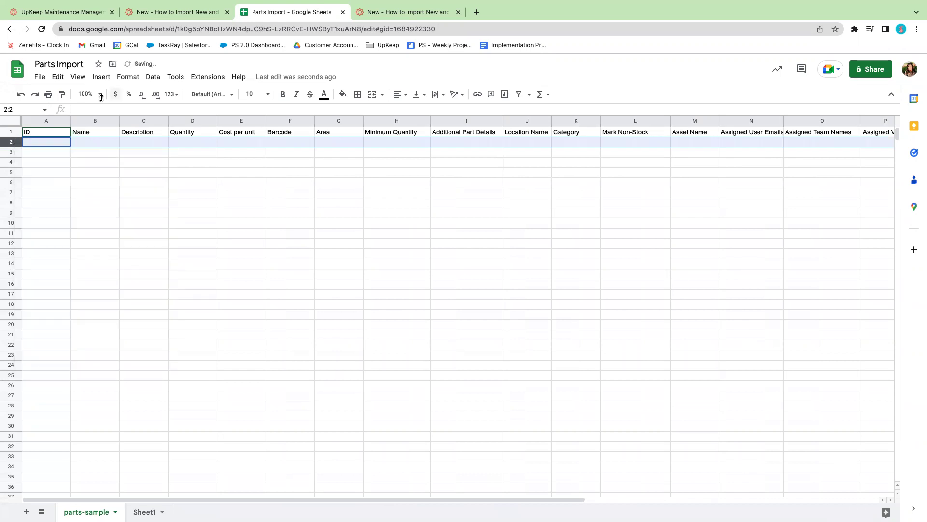
- Check the ID column and the first blank cell beneath the Name header
left_click(85, 134)
left_click(94, 144)
left_click(21, 132)
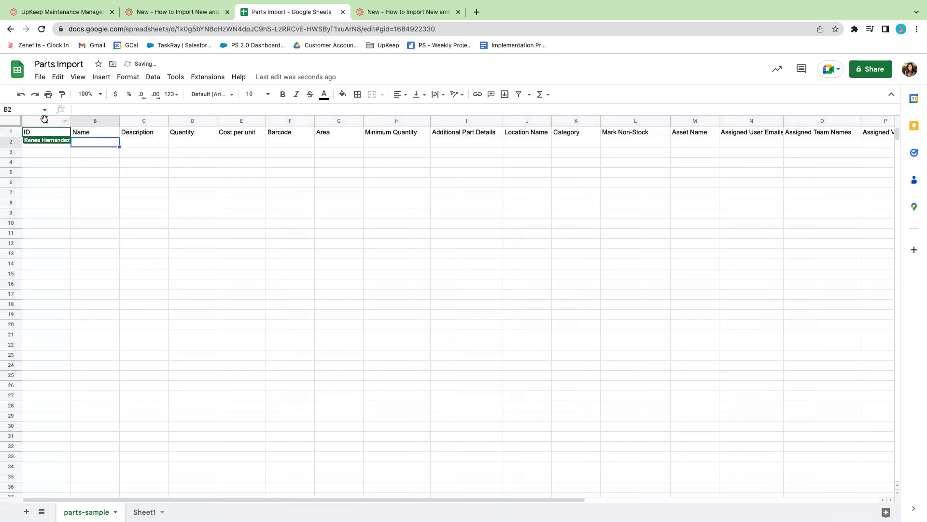
left_click(42, 120)
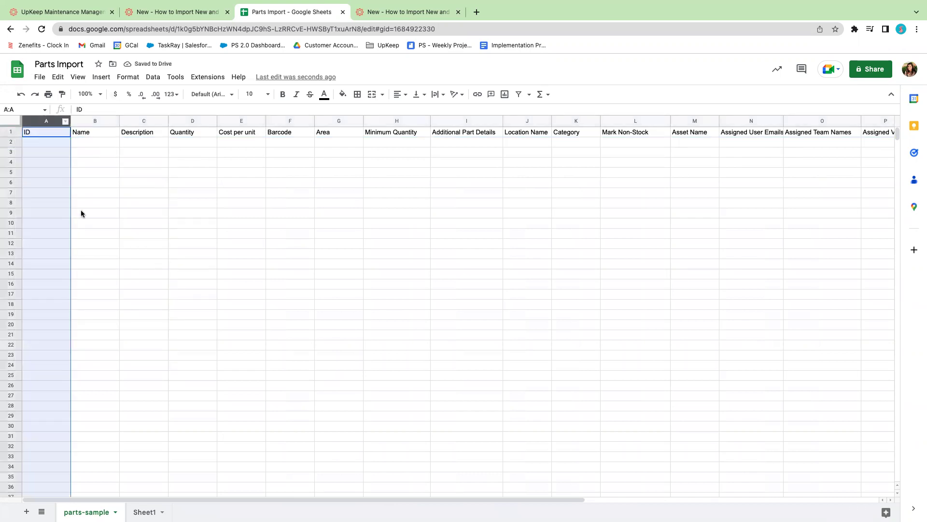
left_click(88, 143)
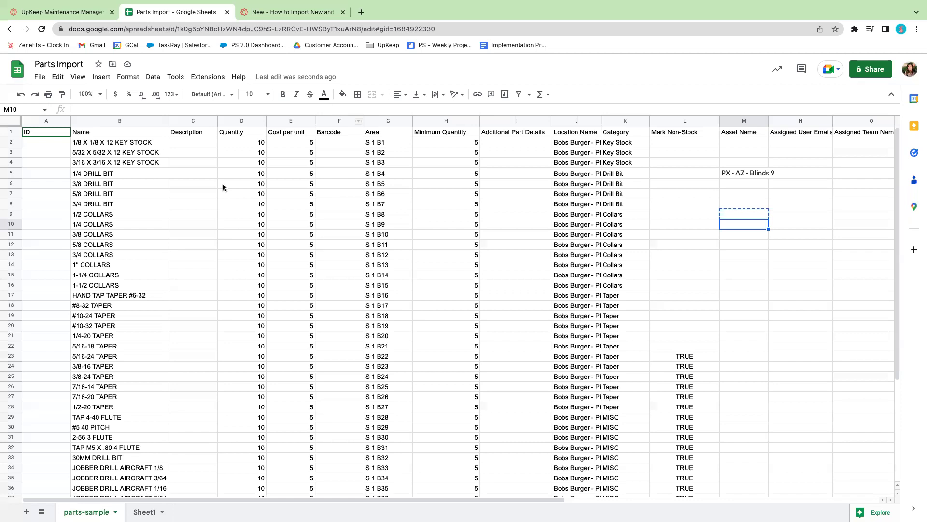
- Examine the part names in the Name column, from the key stock entries down past the jobber drills
left_click(123, 143)
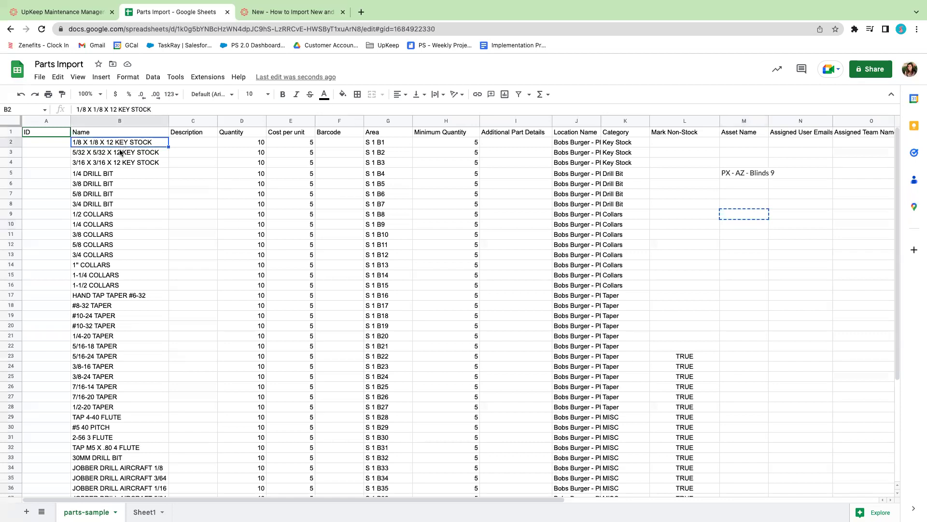
left_click(121, 153)
left_click(120, 164)
left_click(109, 174)
left_click(106, 186)
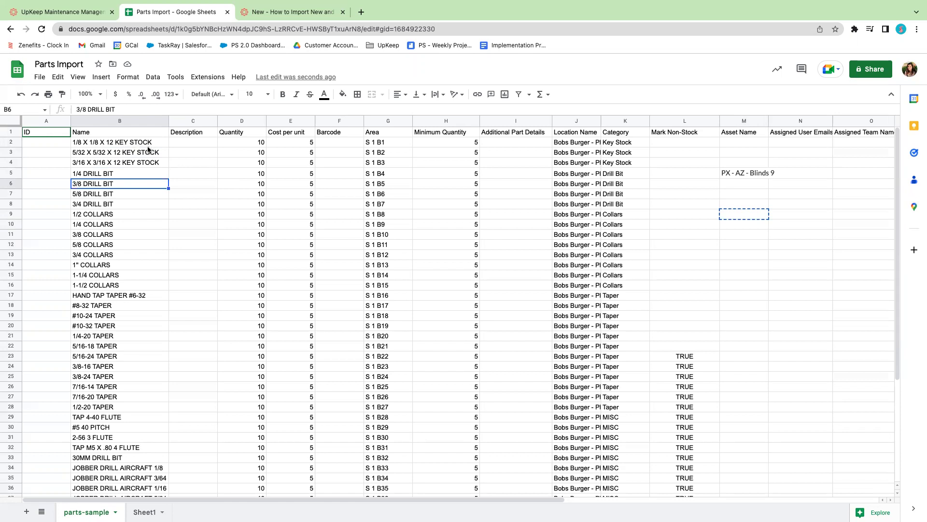
left_click(115, 223)
left_click(92, 276)
left_click(87, 307)
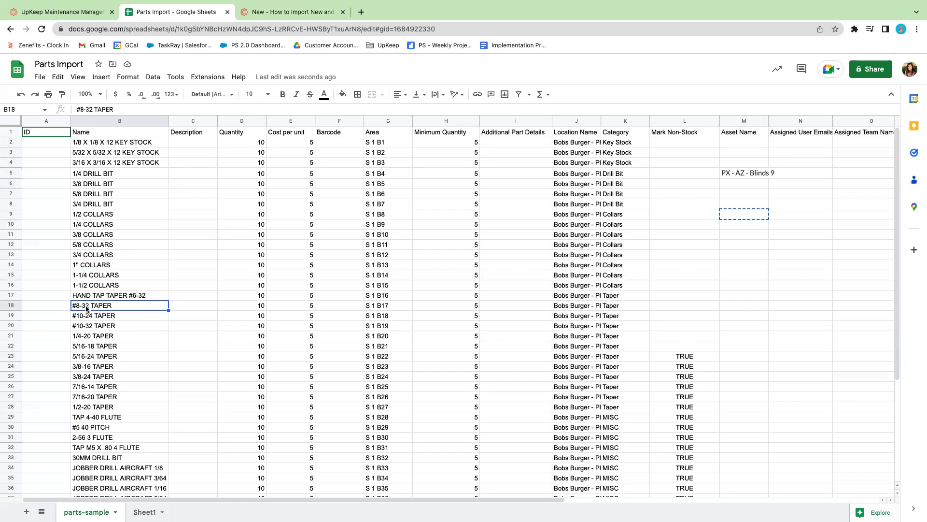
left_click(99, 337)
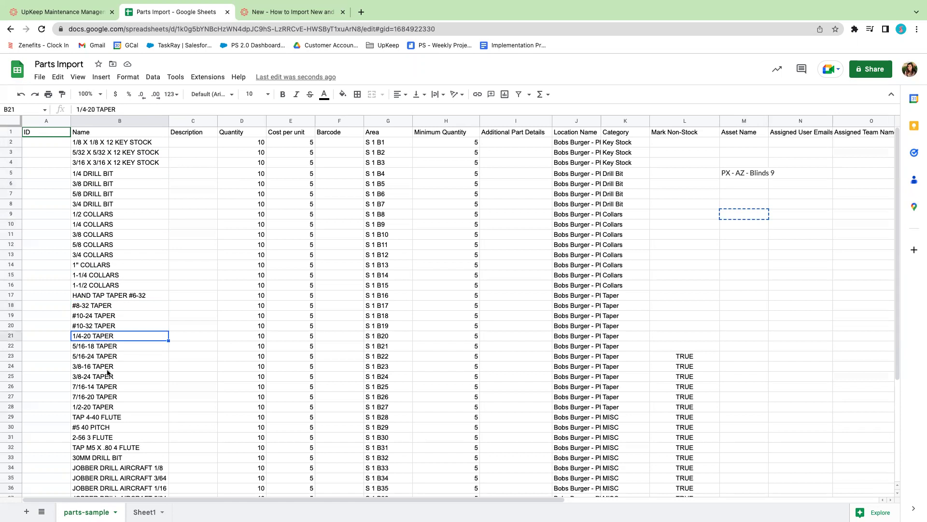
scroll(119, 415, "down", 2)
left_click(157, 439)
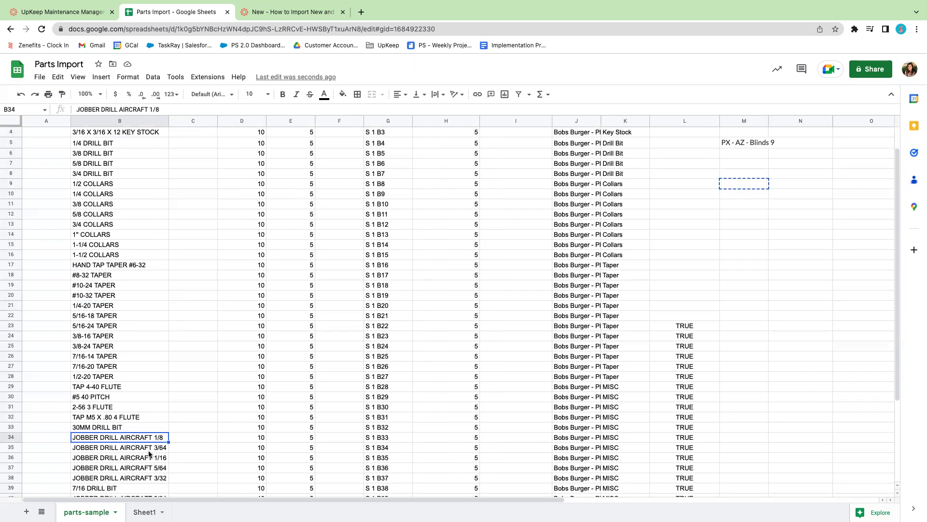
scroll(149, 450, "down", 3)
scroll(147, 451, "up", 5)
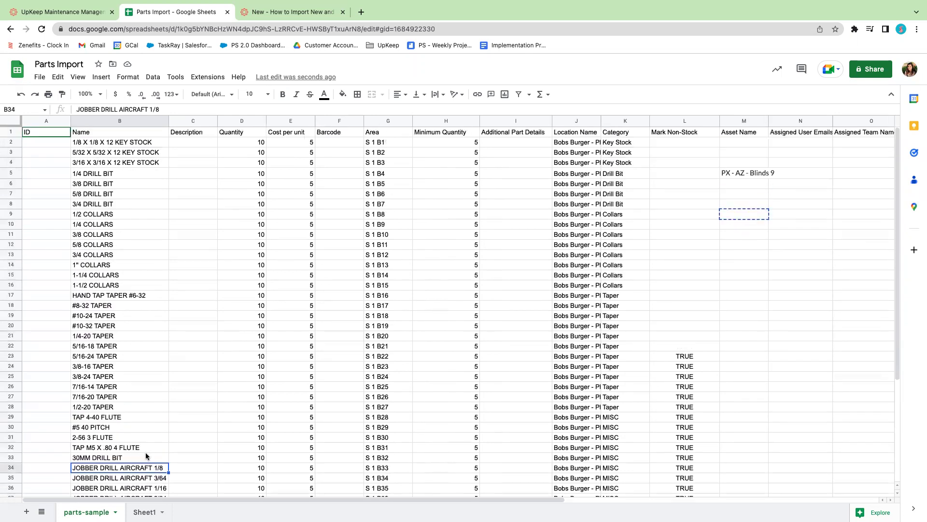
- Check the Name column alongside the Description column and its first cell beneath the header
left_click(119, 121)
left_click(195, 120)
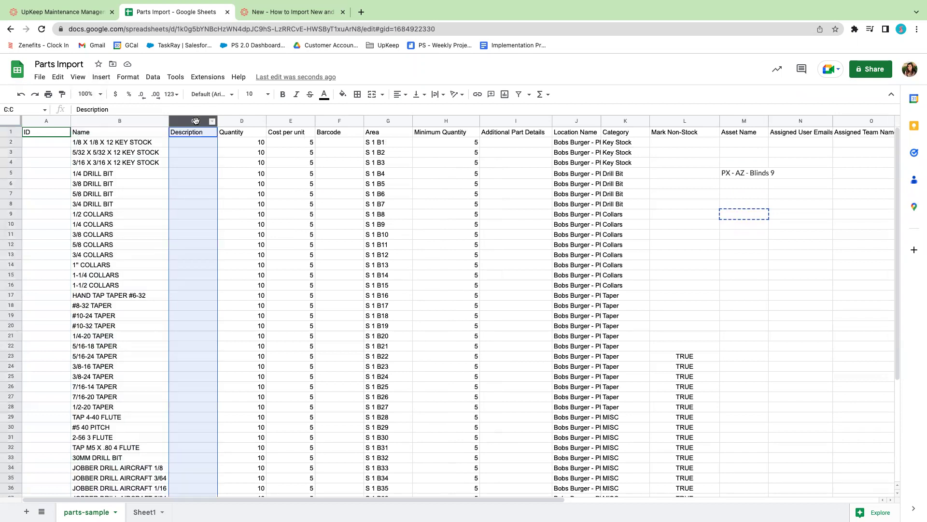
left_click(190, 144)
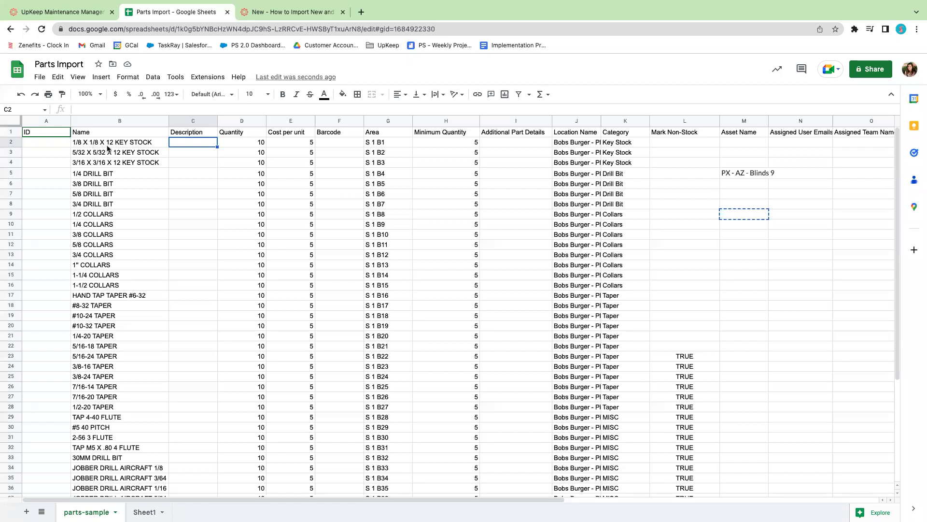
- Examine the Quantity values for parts throughout the list, ending at the first key stock row
left_click(251, 146)
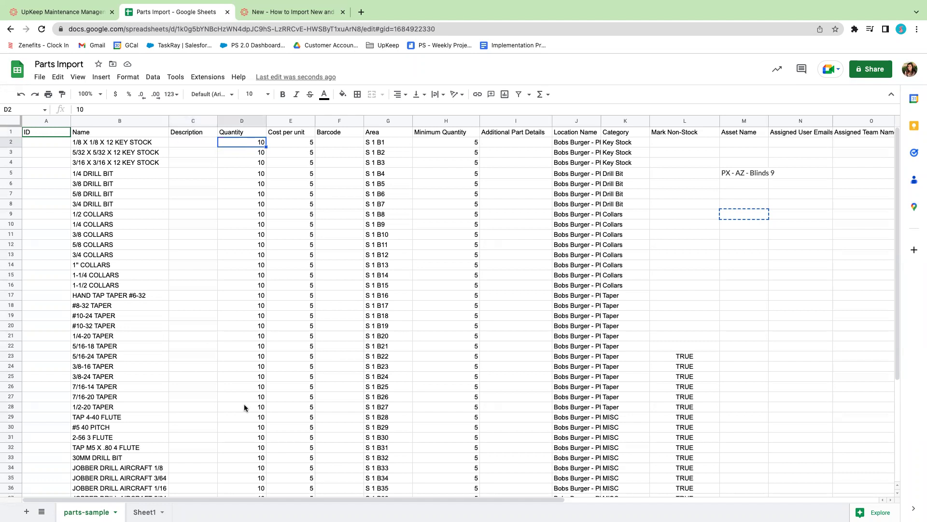
left_click(262, 378)
left_click(262, 366)
left_click(261, 356)
left_click(261, 346)
left_click(261, 326)
left_click(262, 315)
left_click(260, 298)
left_click(260, 267)
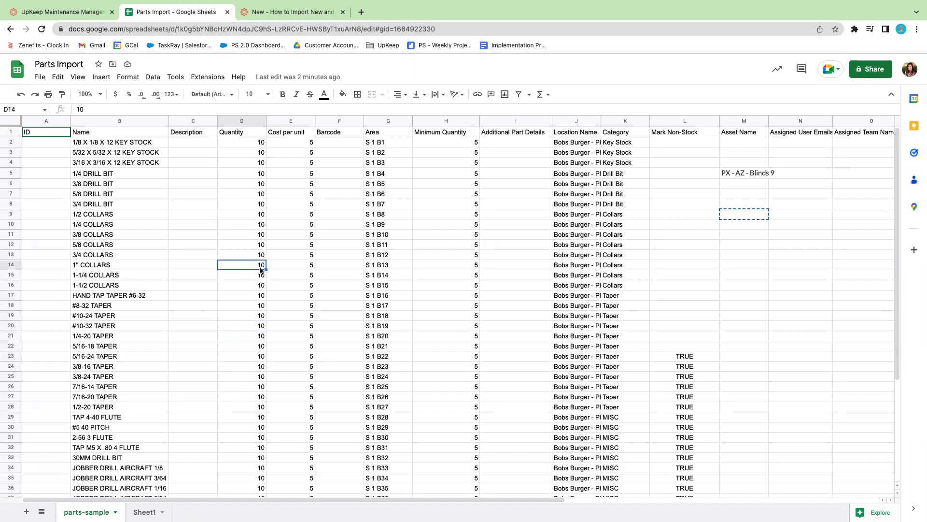
left_click(260, 245)
left_click(256, 205)
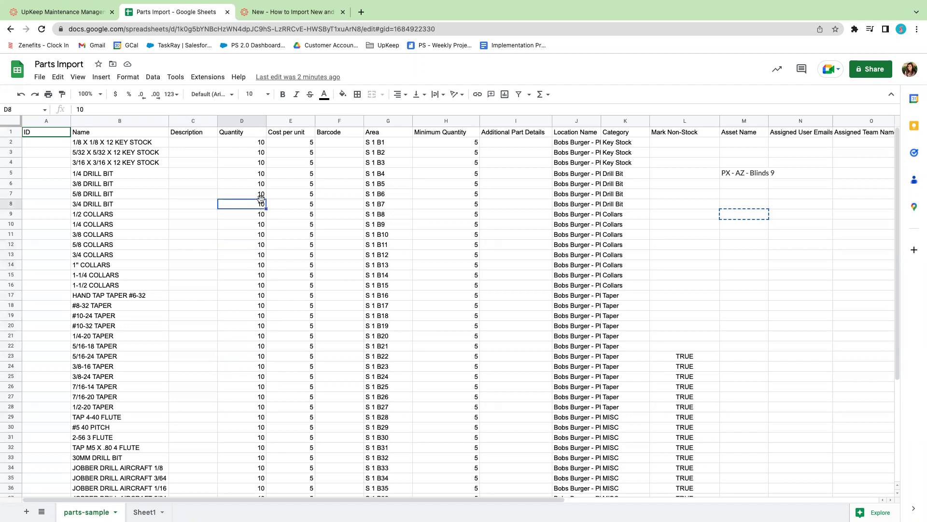
left_click(261, 154)
left_click(259, 143)
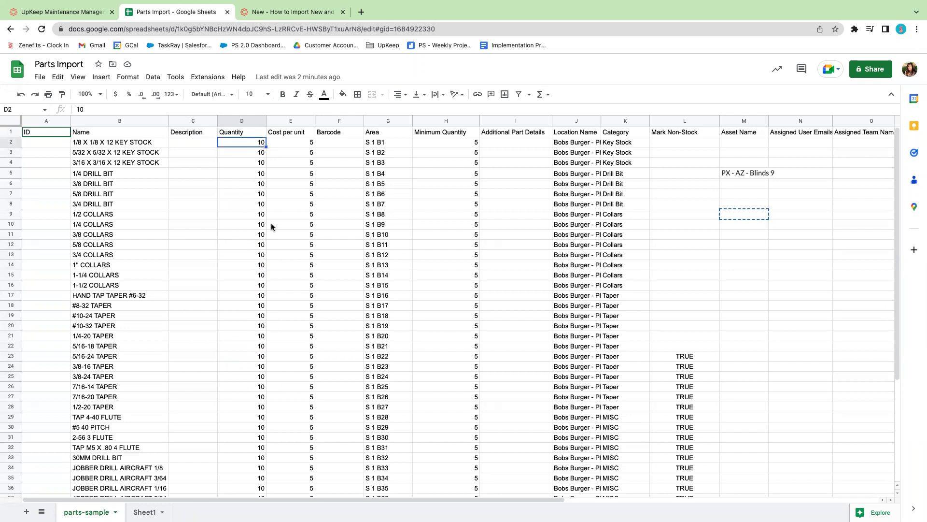
- Check the first Cost per unit value and the upper cells of the Barcode column
left_click(300, 142)
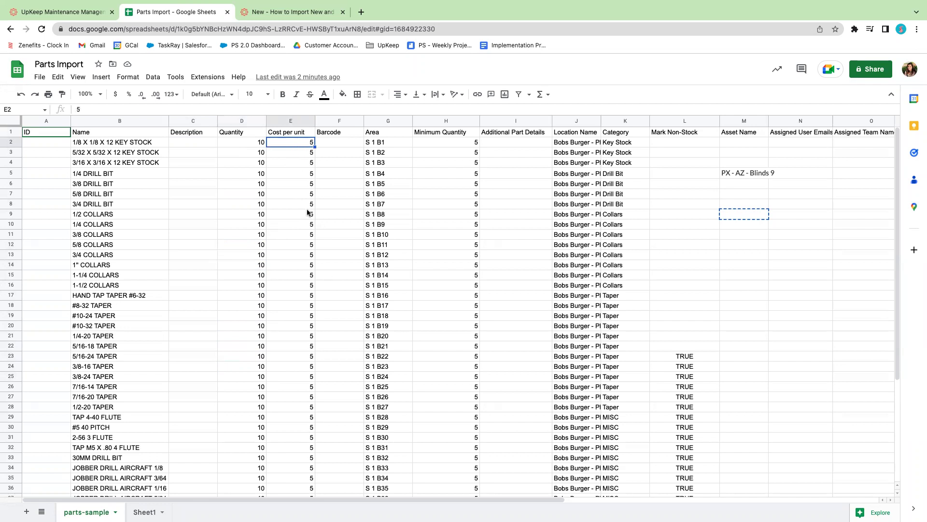
left_click(349, 146)
left_click(347, 163)
left_click(346, 185)
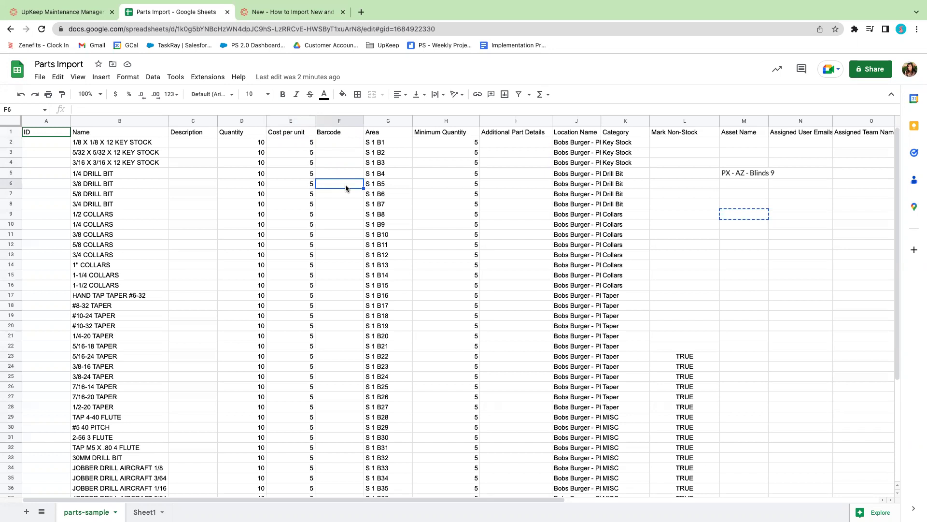
- Examine the Area column and several of its shelf and bin codes
left_click(384, 120)
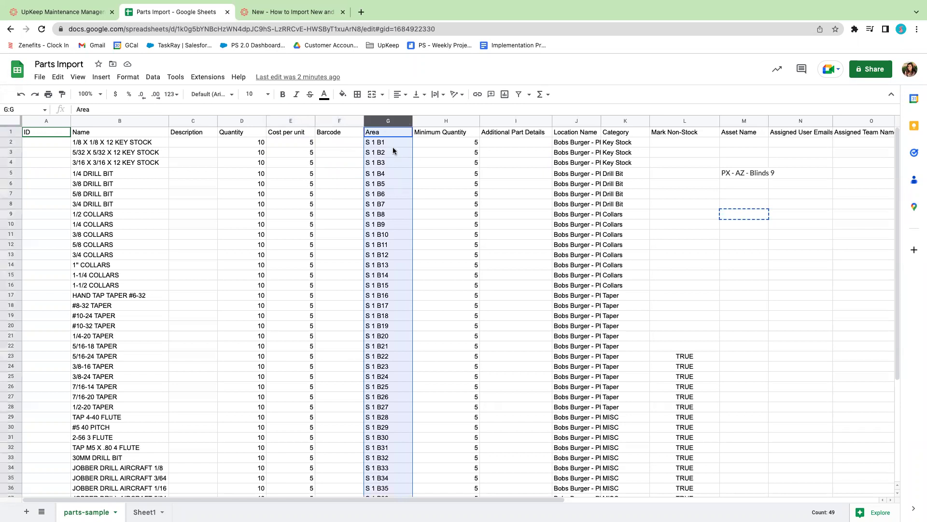
left_click(369, 145)
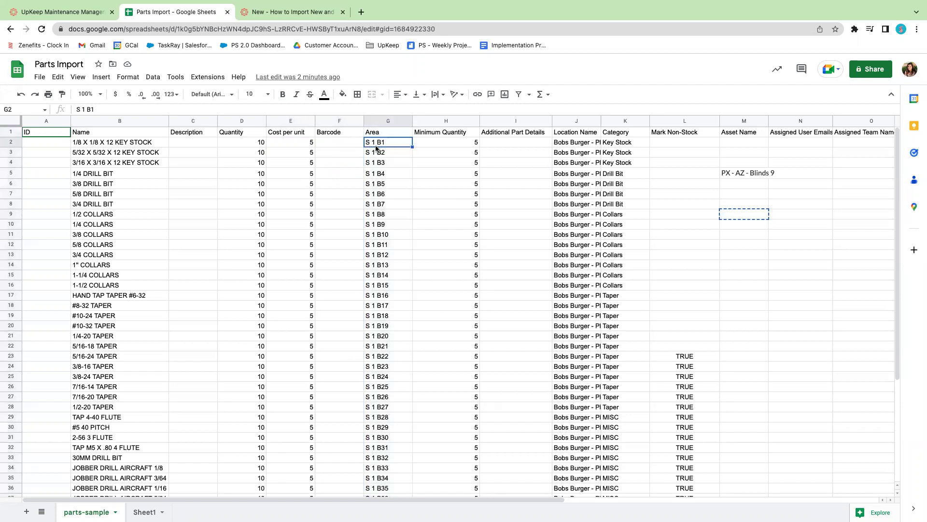
left_click(384, 163)
left_click(386, 205)
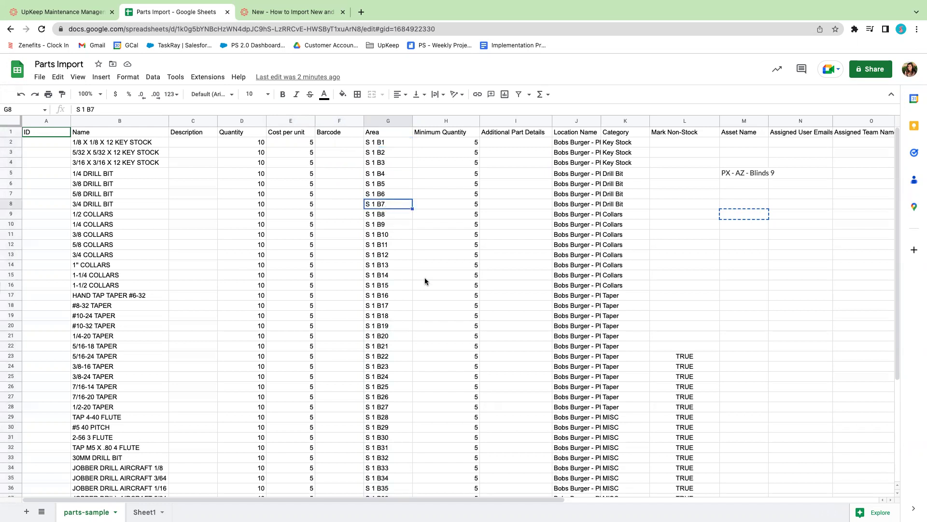
- Check the Minimum Quantity column and compare its first value with the part name in row 2
left_click(454, 142)
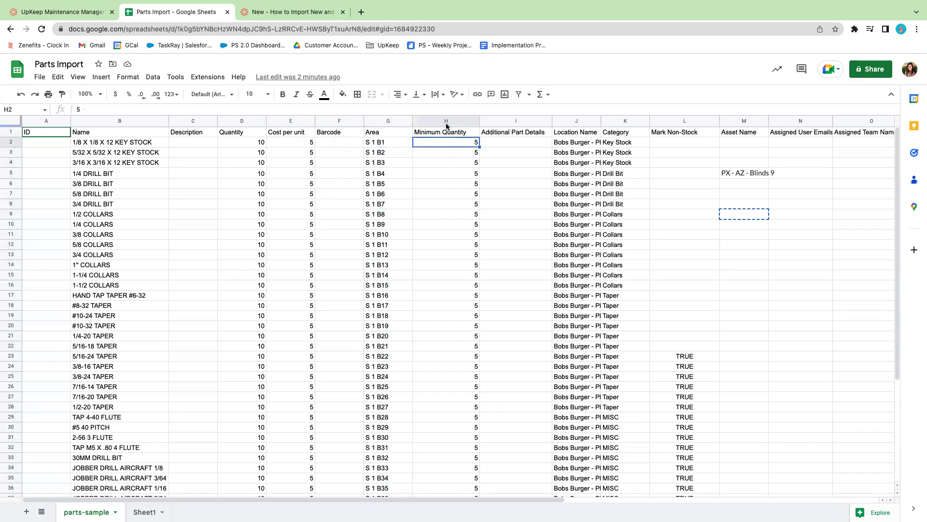
left_click(447, 121)
left_click(469, 144)
left_click(134, 146)
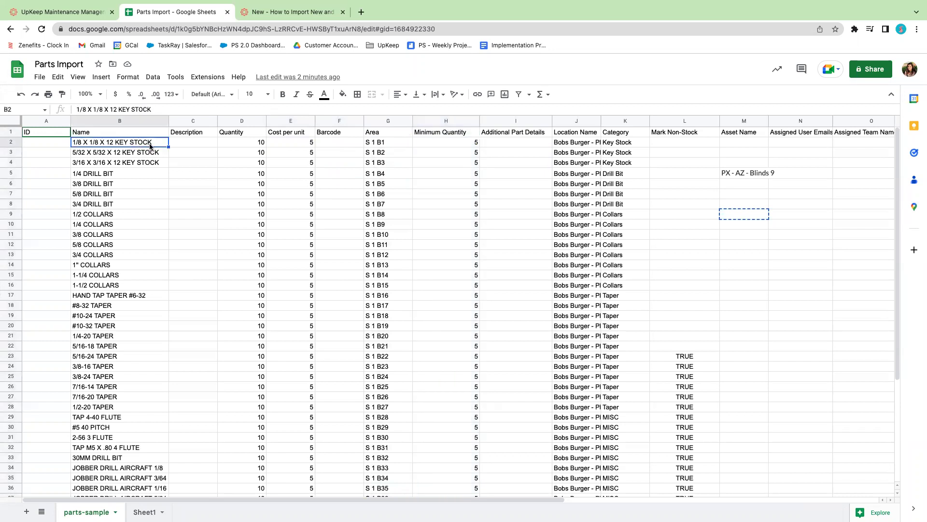
left_click(464, 143)
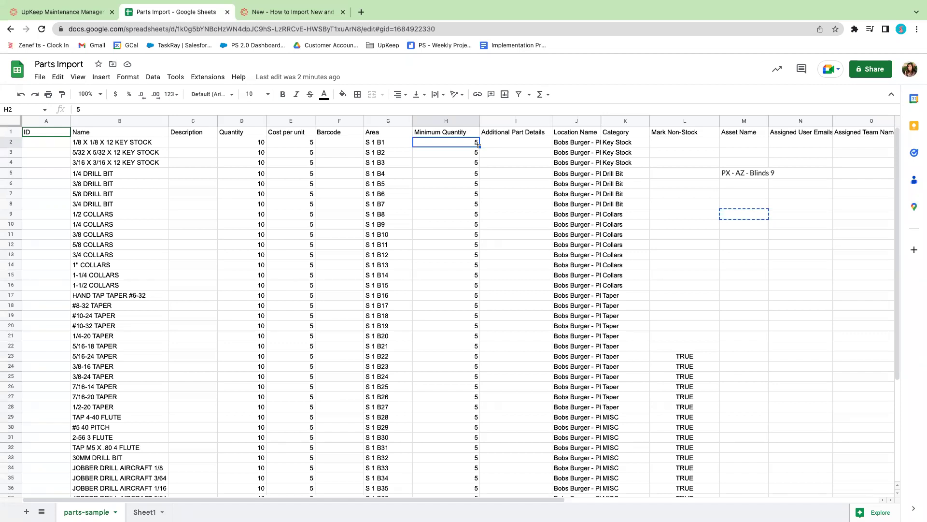
- Check the upper cells of the Additional Part Details column, from row 2 to row 5
left_click(513, 143)
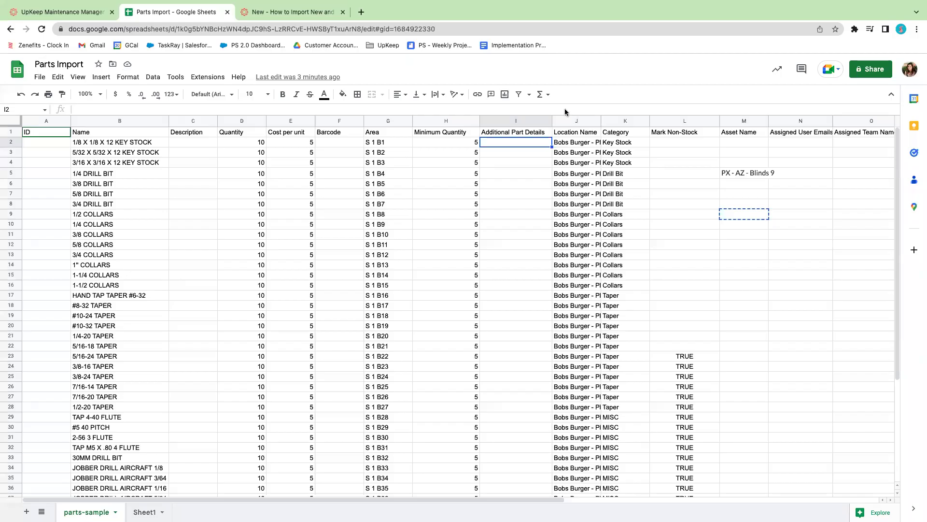
left_click(511, 150)
left_click(510, 146)
left_click(509, 153)
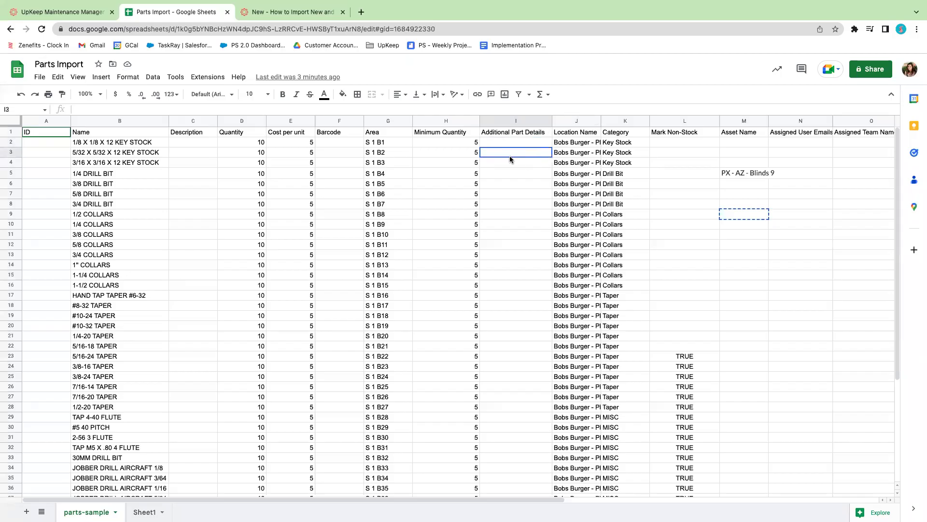
left_click(509, 160)
left_click(509, 170)
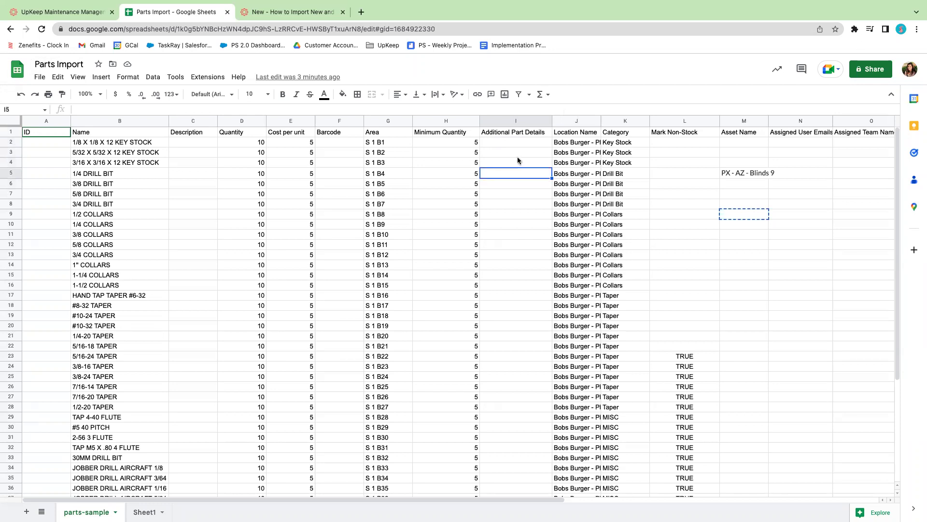
- Widen the Location Name column so that its full location names fit
left_click(568, 142)
left_click_drag(600, 122, 643, 122)
left_click(588, 145)
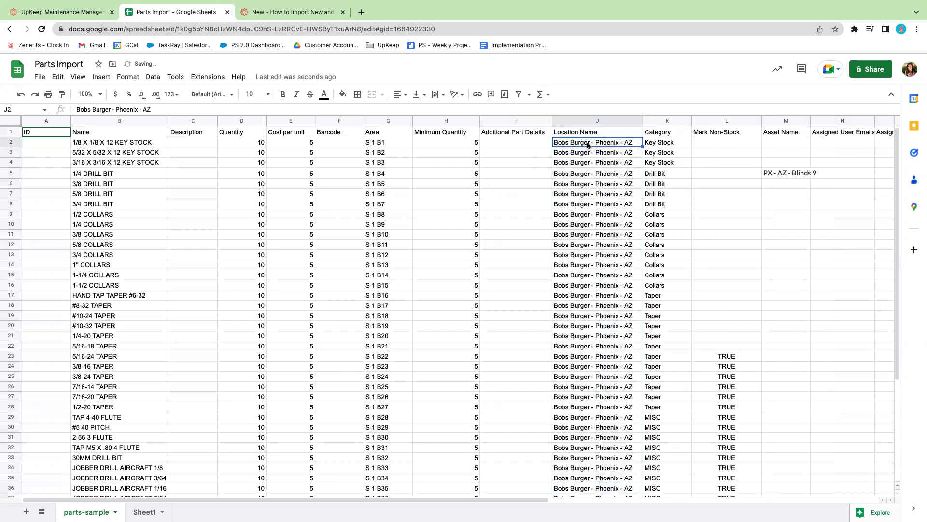
- Examine the Location Name entries for parts in the first ten rows
left_click(589, 153)
left_click(591, 164)
left_click(593, 181)
left_click(592, 165)
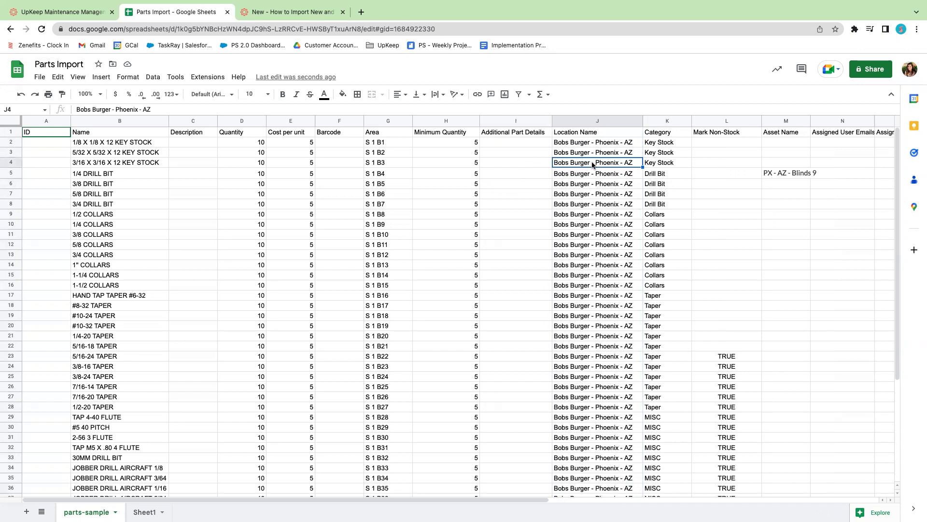
left_click(595, 145)
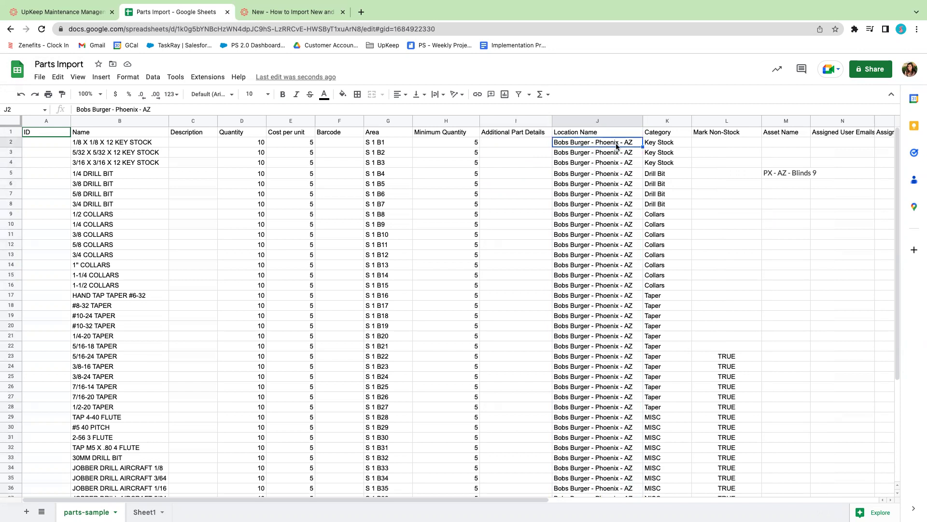
left_click(614, 175)
left_click(615, 226)
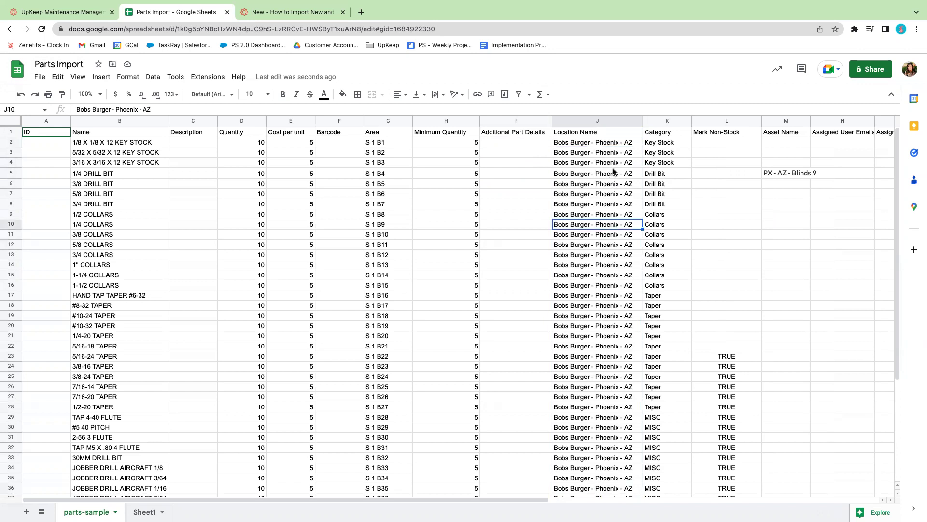
- Examine the Category entries assigned to the key stock, drill bit and collar parts
left_click(668, 146)
left_click(665, 163)
left_click(665, 177)
left_click(664, 187)
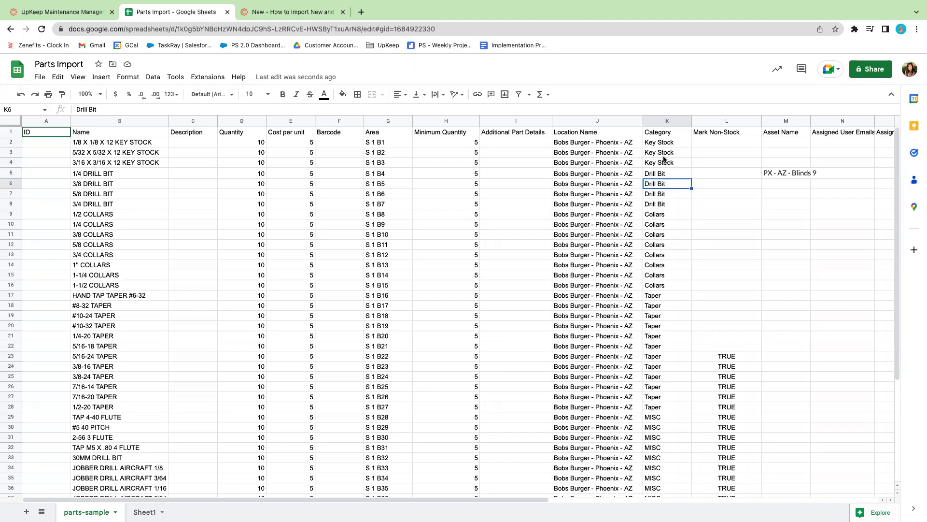
left_click(660, 245)
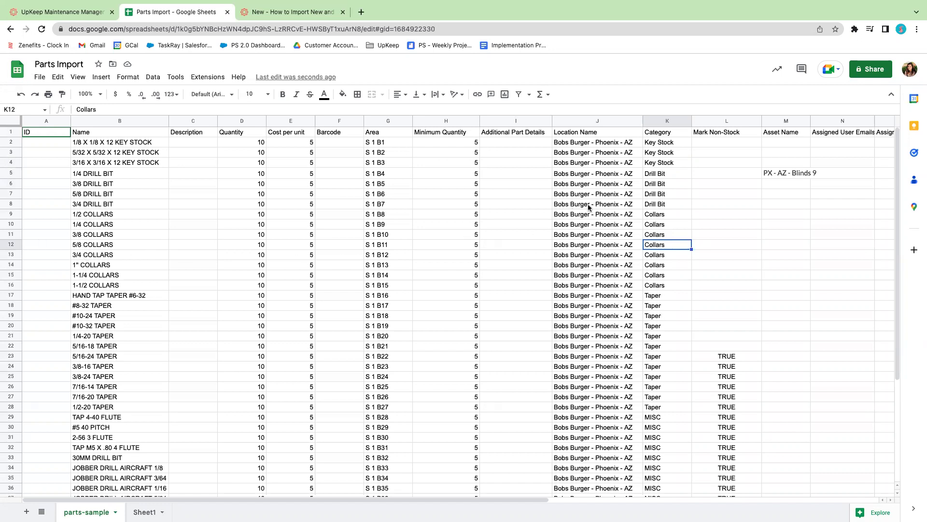
- Examine the Mark Non-Stock column and its TRUE entries starting at row 23
left_click(724, 121)
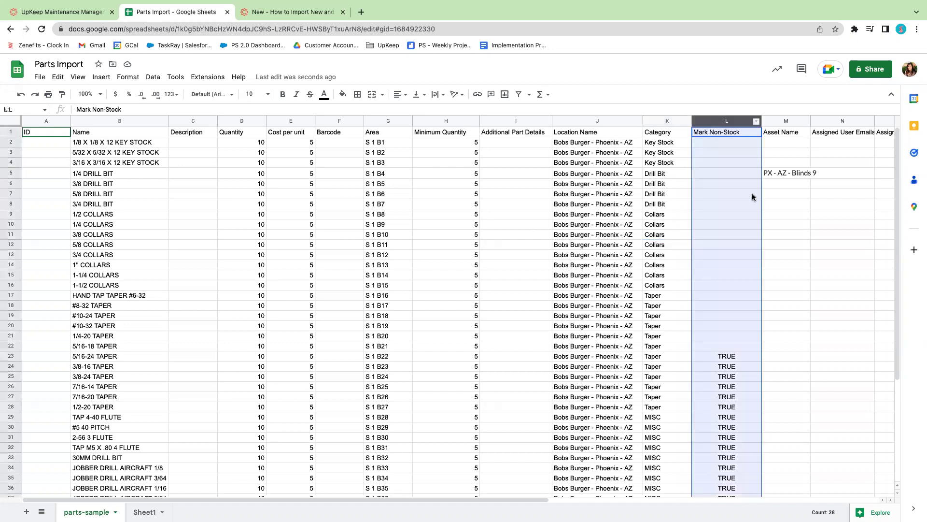
left_click(742, 360)
left_click(738, 369)
left_click(736, 384)
left_click(737, 376)
left_click(735, 357)
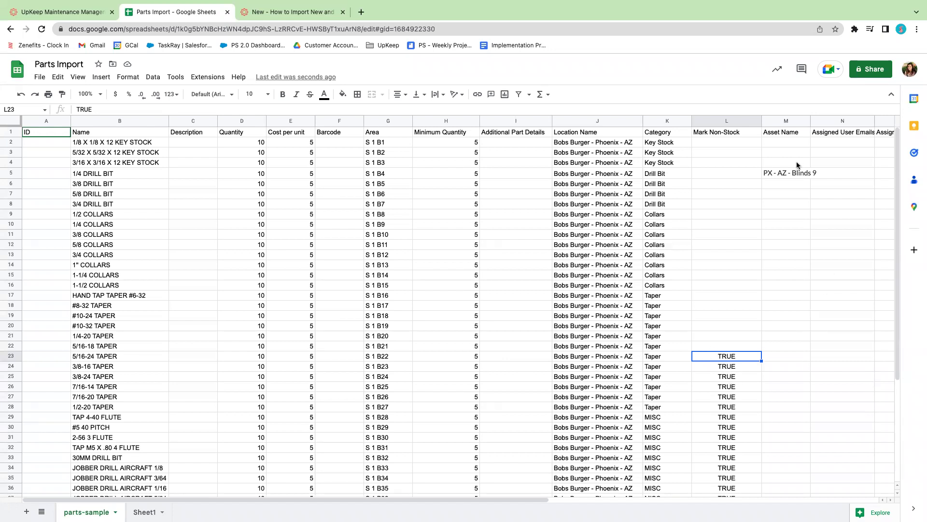
- Examine the Asset Name column and compare its row 5 entry with that row's Location Name
left_click(792, 123)
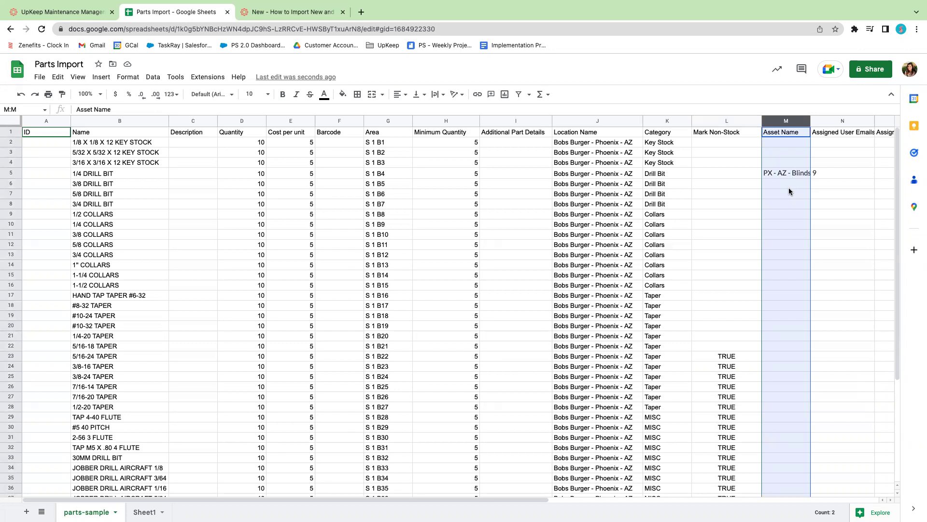
left_click(783, 174)
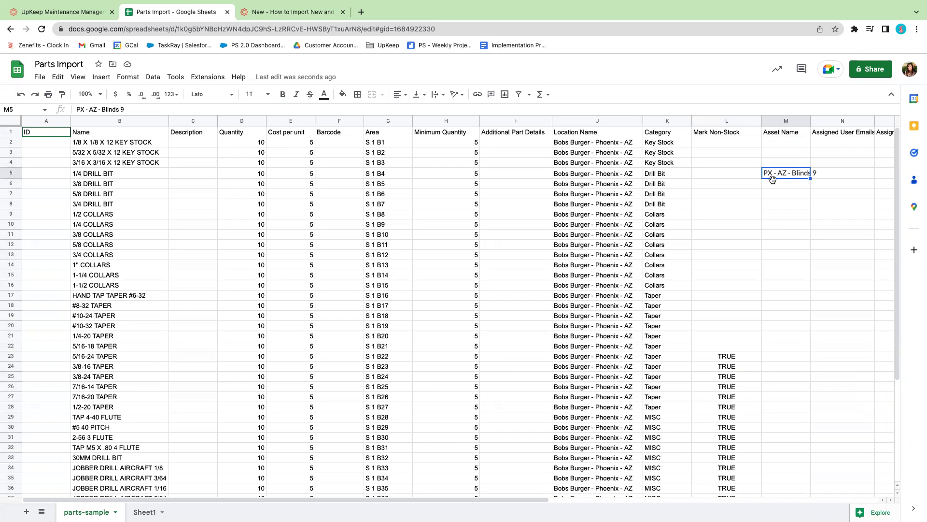
left_click(782, 189)
left_click(783, 176)
left_click(612, 173)
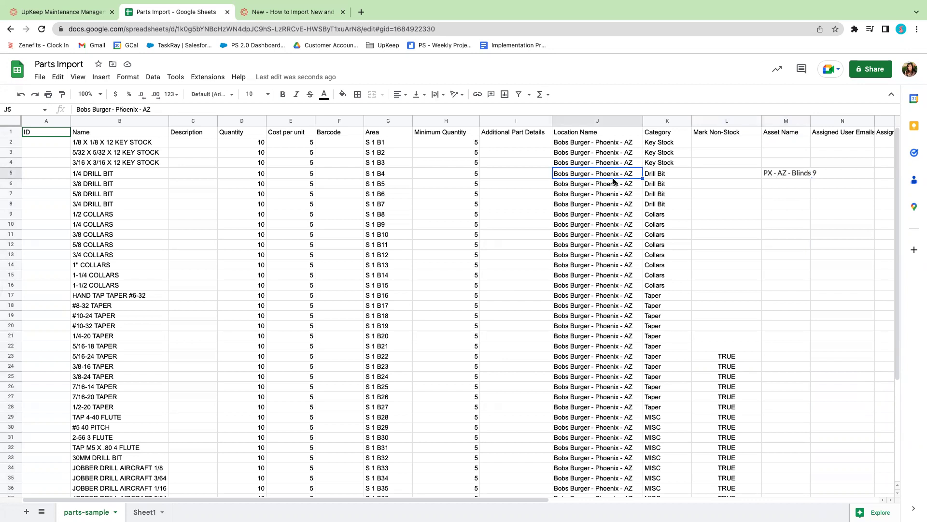
left_click(791, 174)
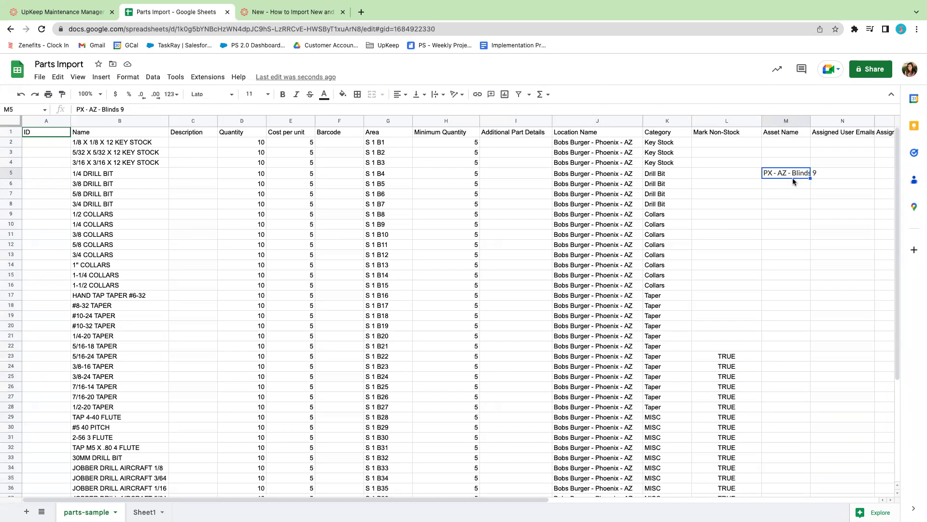
- Examine the Assigned User Emails, Assigned Team Names, Assigned Vendor and Assigned Customer Names columns of the parts sheet
scroll(792, 179, "right", 1)
scroll(793, 178, "right", 1)
left_click(691, 154)
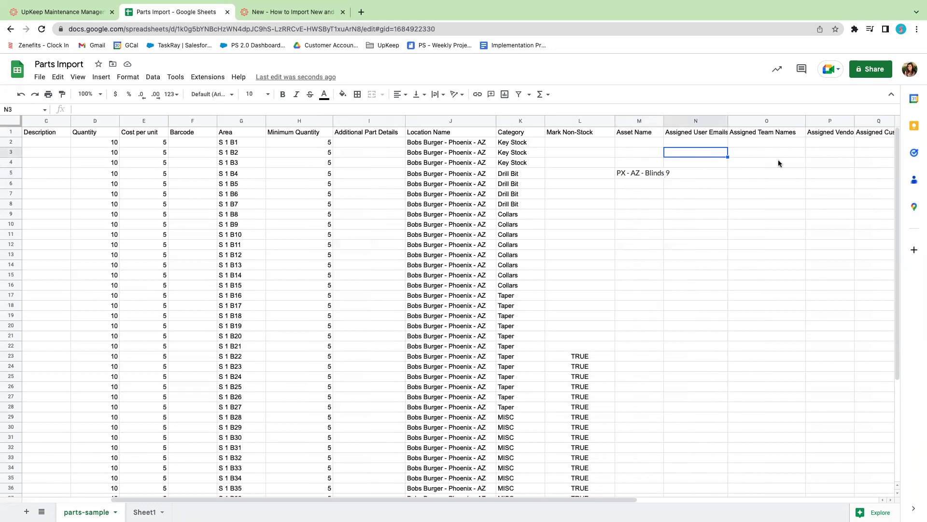
scroll(778, 160, "right", 3)
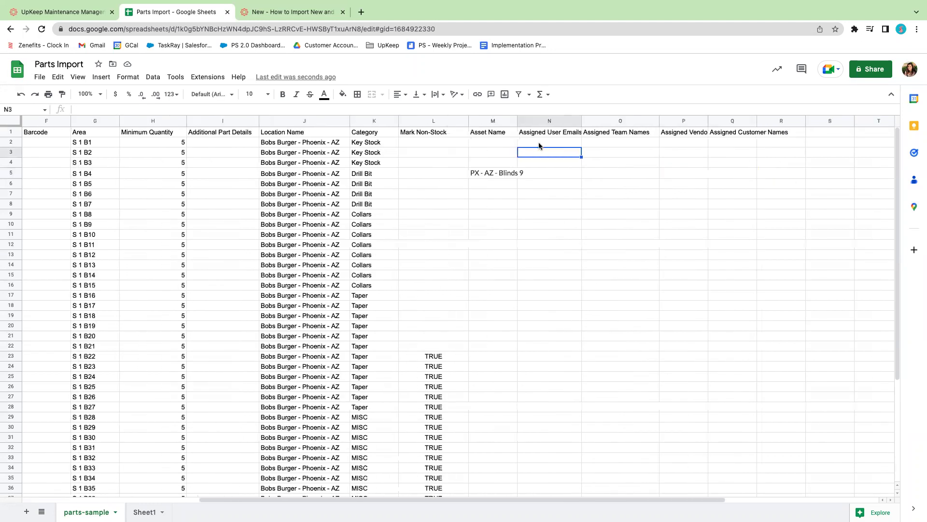
left_click(532, 175)
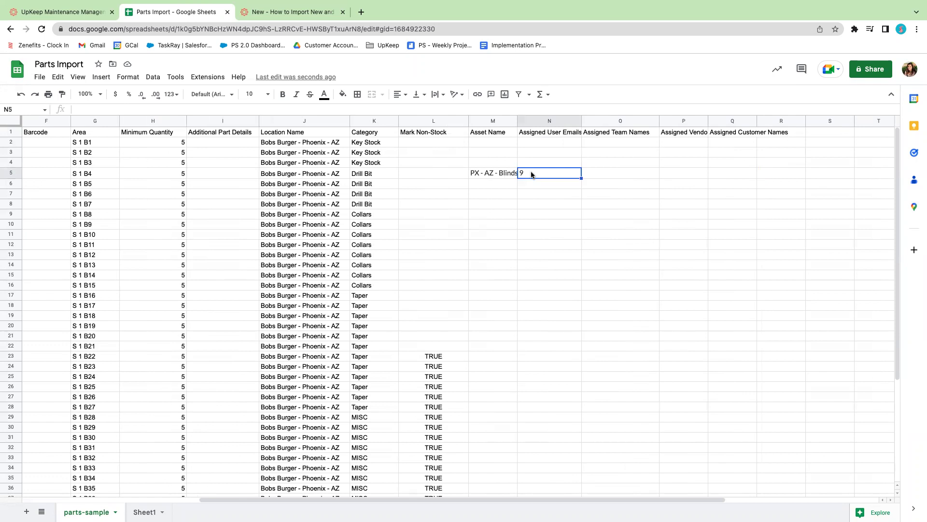
left_click(633, 153)
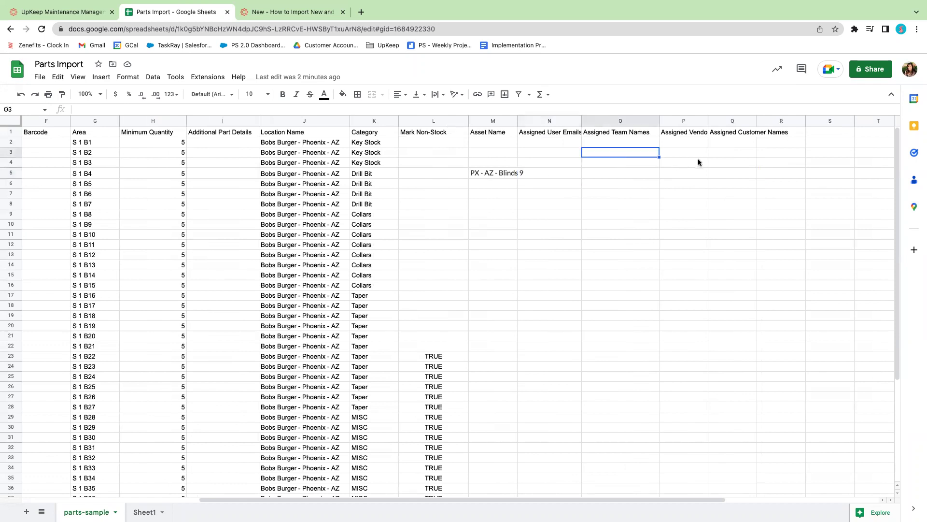
left_click(698, 162)
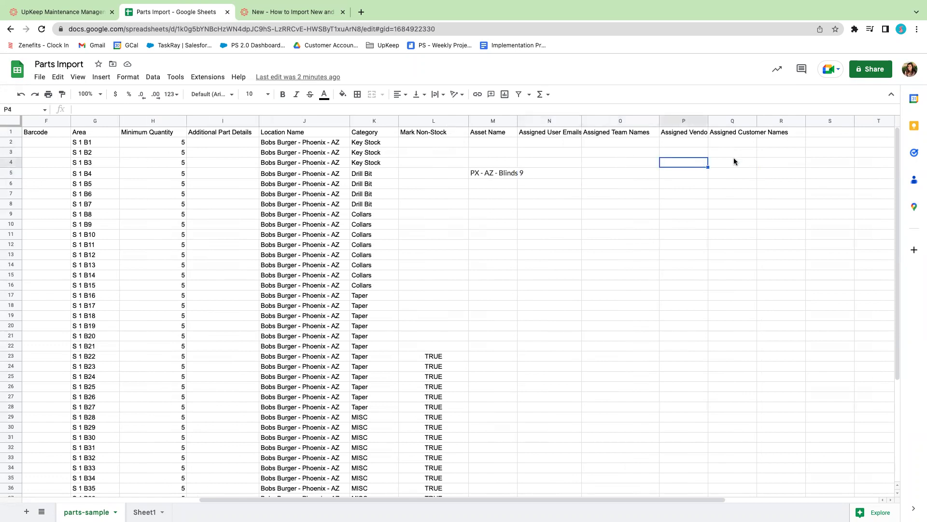
left_click(734, 160)
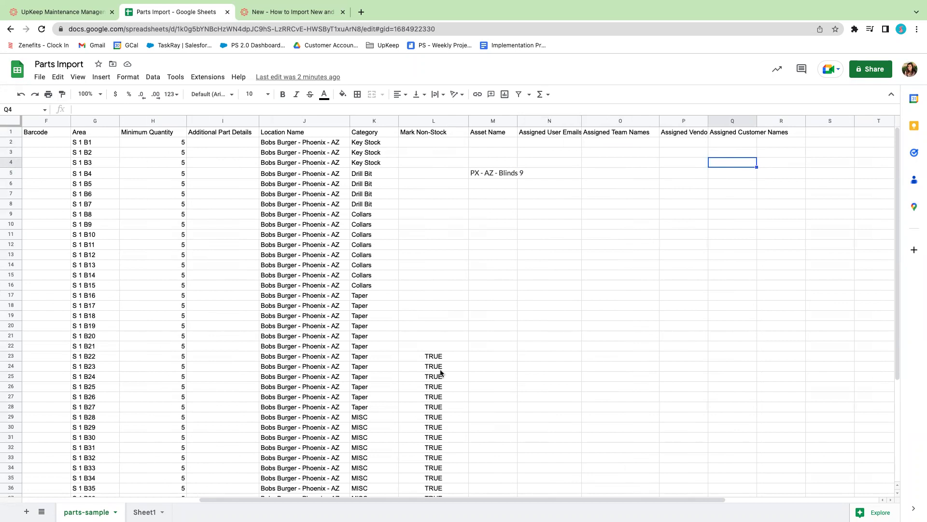
left_click_drag(352, 502, 174, 495)
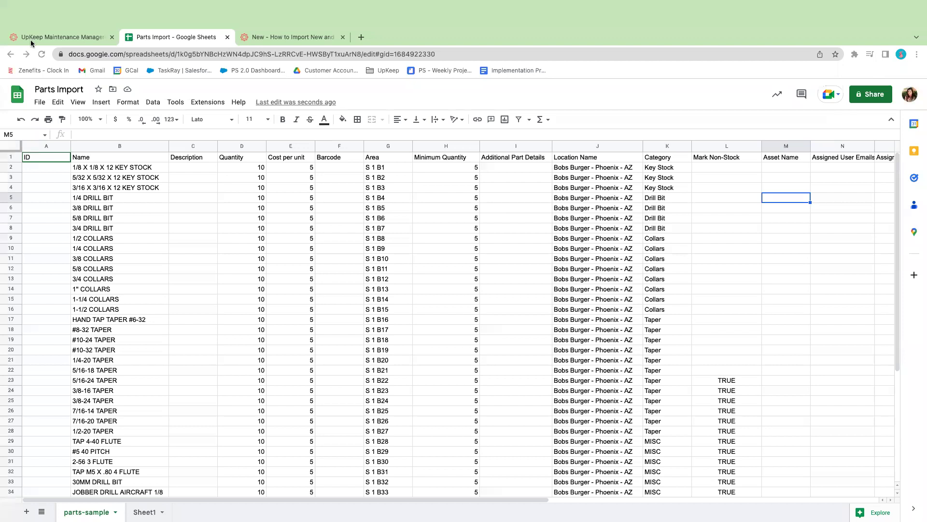
- Switch to UpKeep, reload the data import page and start the part import process
left_click(58, 37)
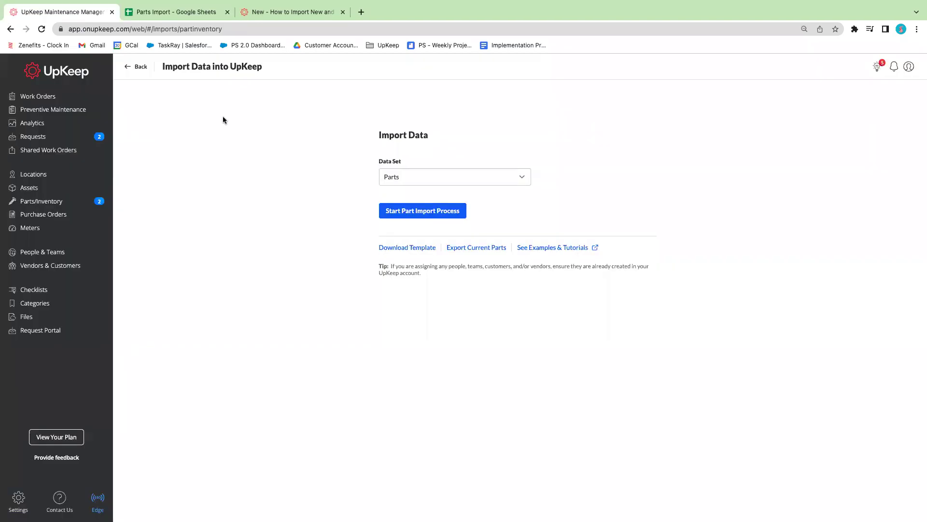
left_click(424, 213)
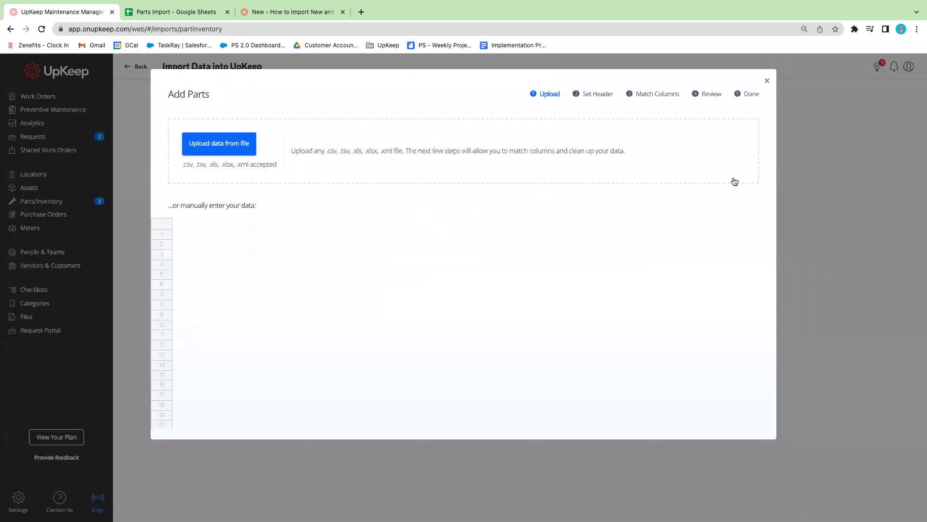
left_click(767, 80)
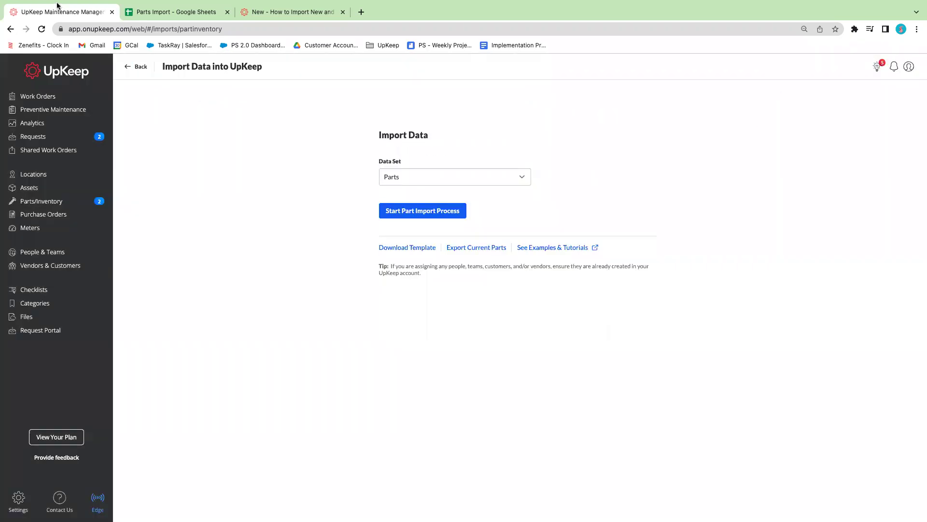
left_click(42, 30)
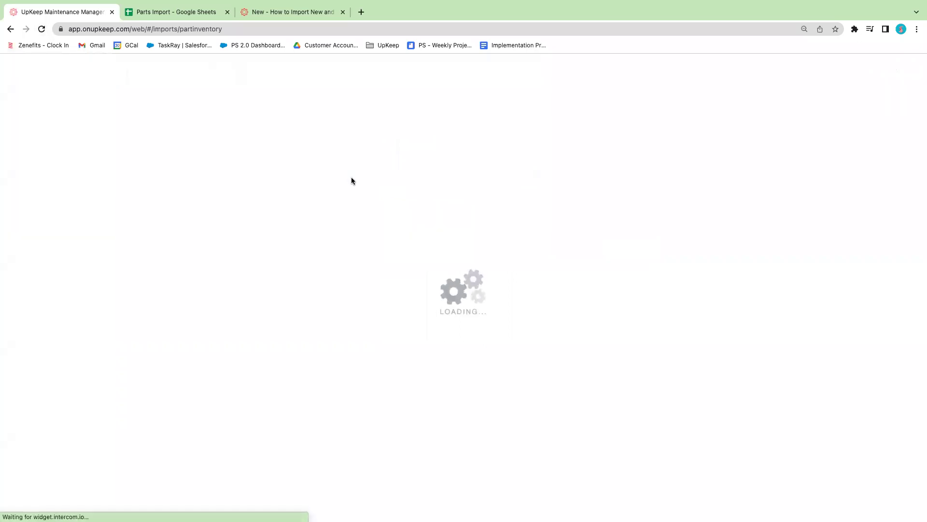
left_click(405, 209)
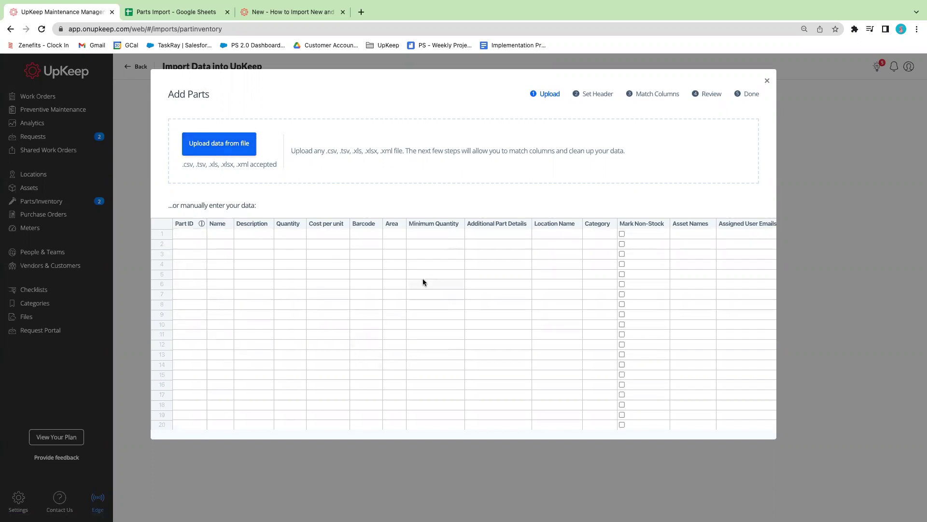
- Upload the file Parts Import - parts-sample.csv from the Downloads folder as the parts data
left_click(216, 147)
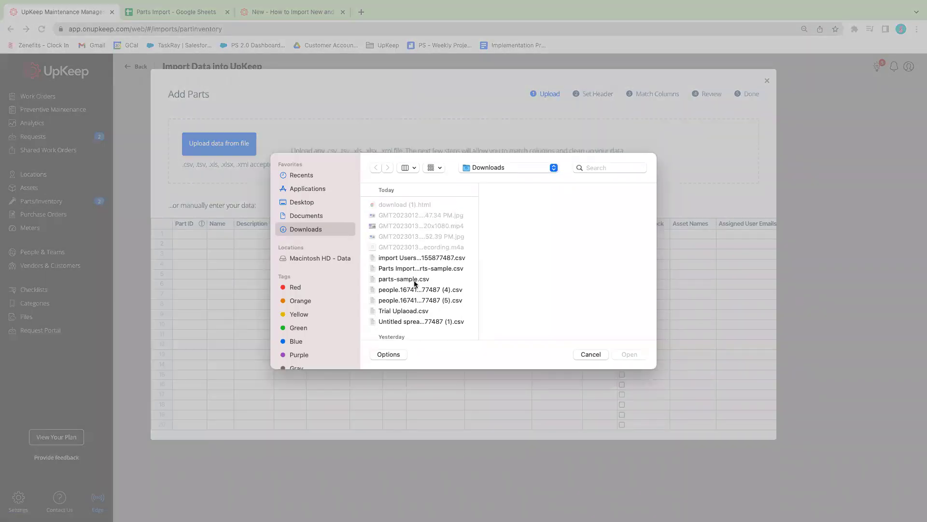
left_click(412, 279)
left_click(416, 268)
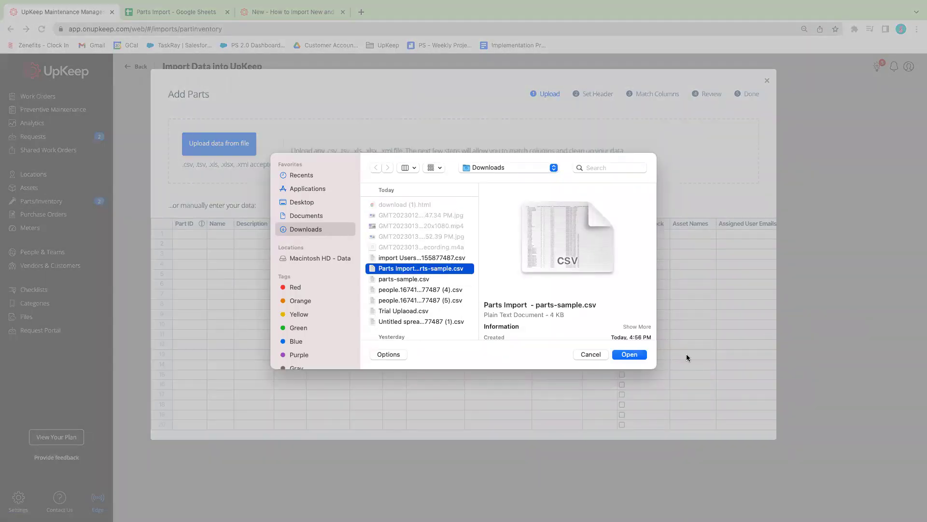
left_click(641, 354)
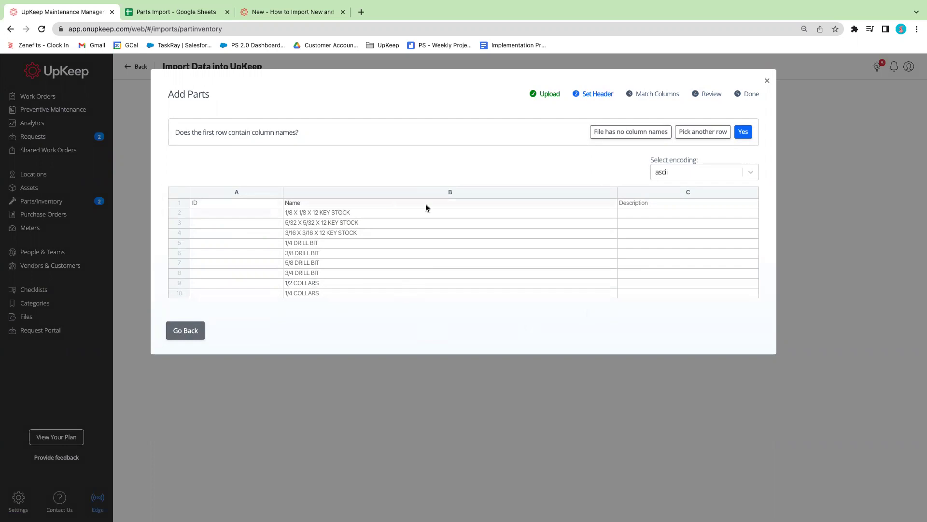
- Confirm the first row as column names and accept the suggested column matches from Part ID through Assigned Customer Names
left_click(743, 133)
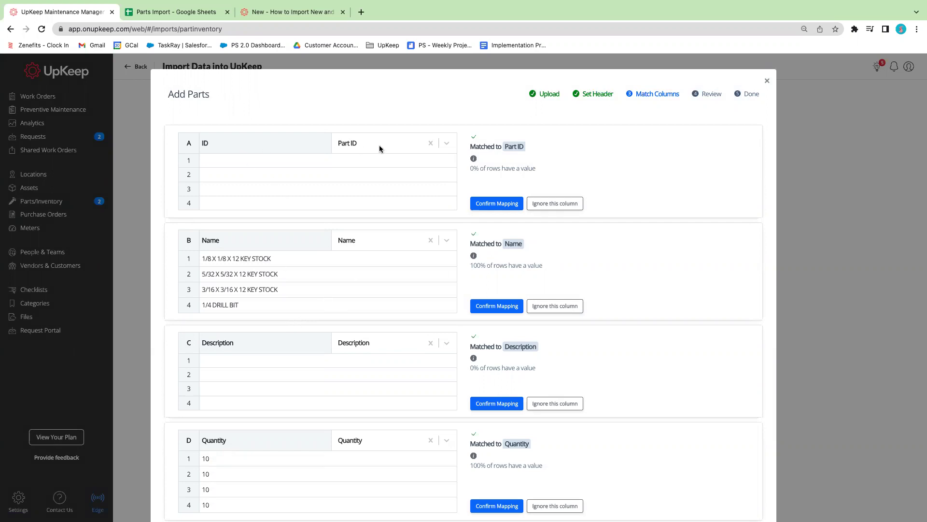
scroll(372, 295, "down", 7)
scroll(372, 295, "down", 15)
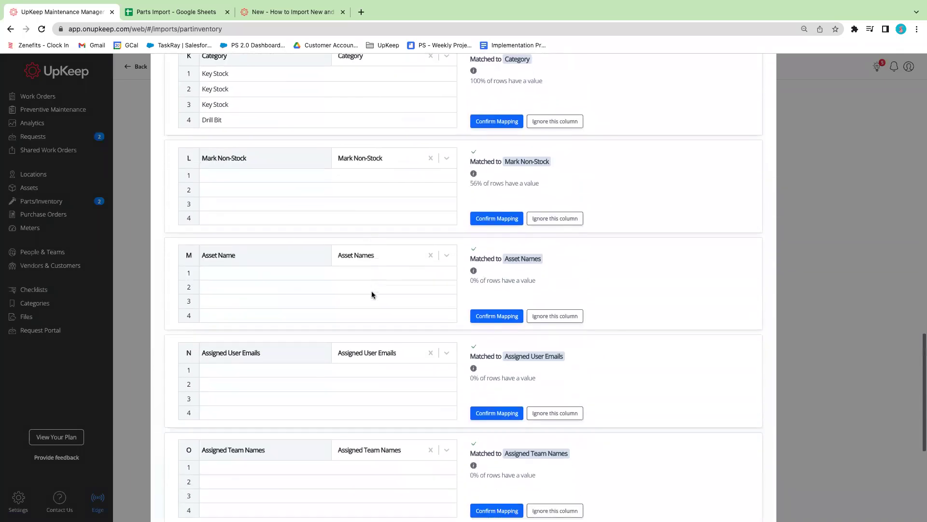
scroll(372, 294, "down", 6)
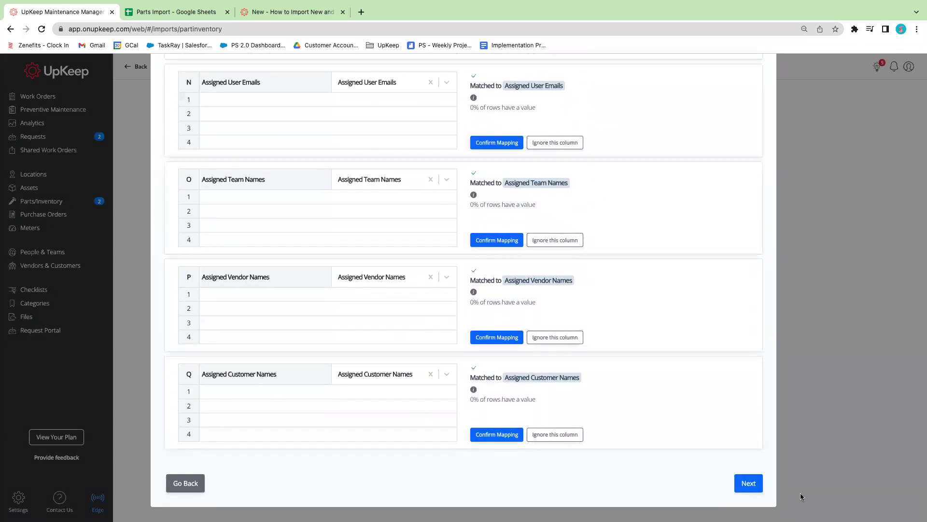
left_click(748, 483)
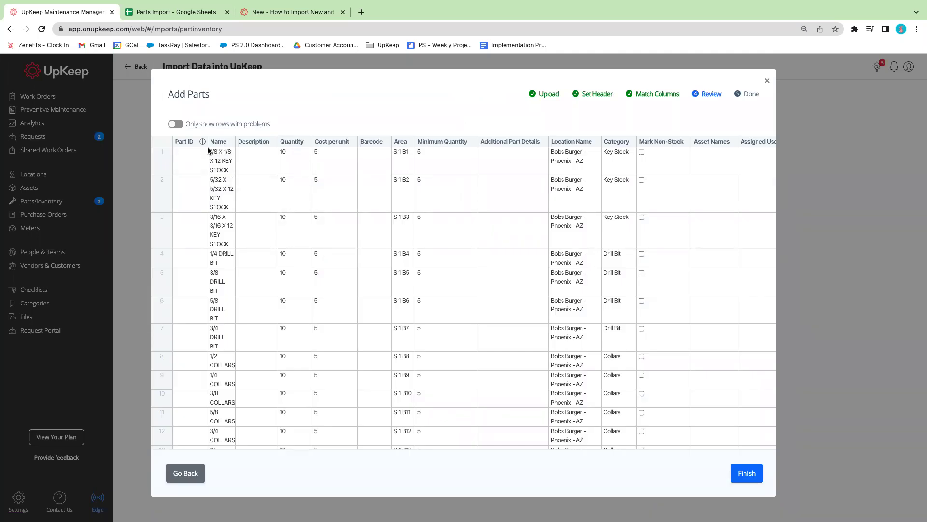
- Check the parts under review for errors by showing only rows with problems, and restore the full list
left_click_drag(274, 124, 185, 125)
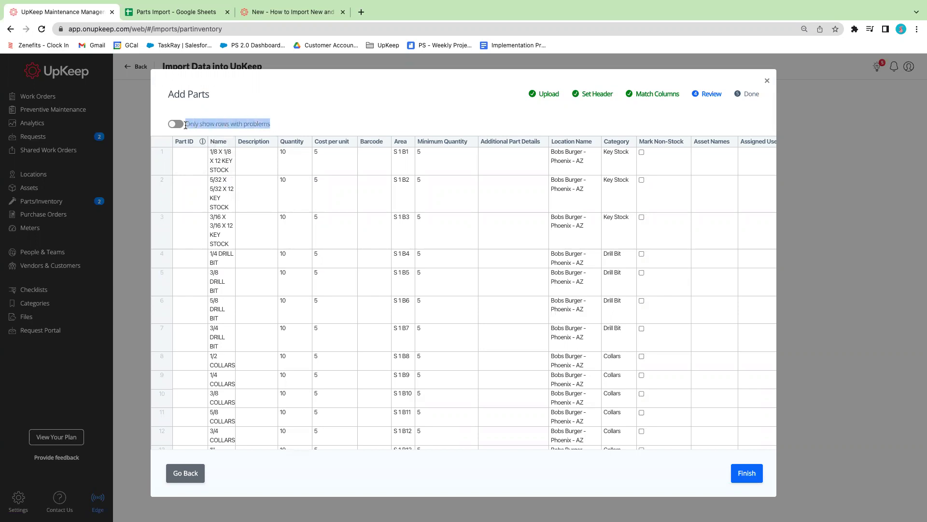
left_click(175, 124)
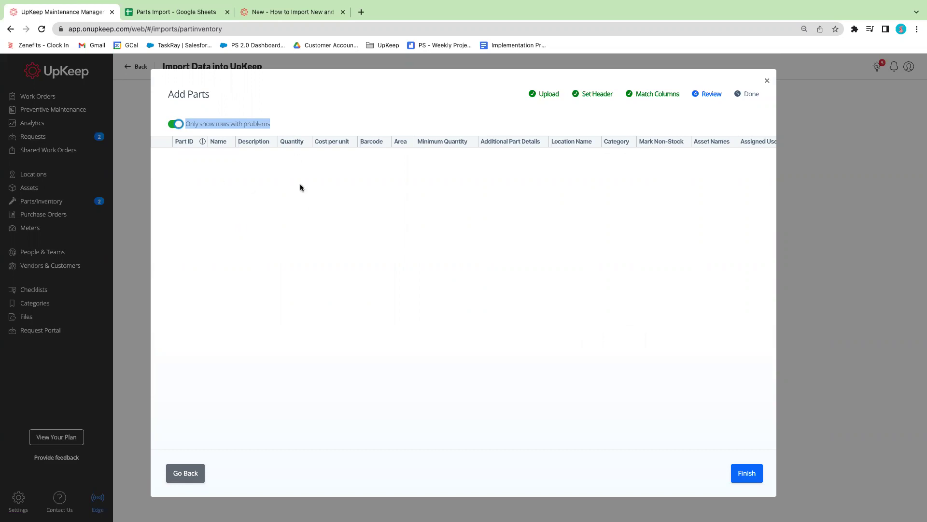
left_click(177, 124)
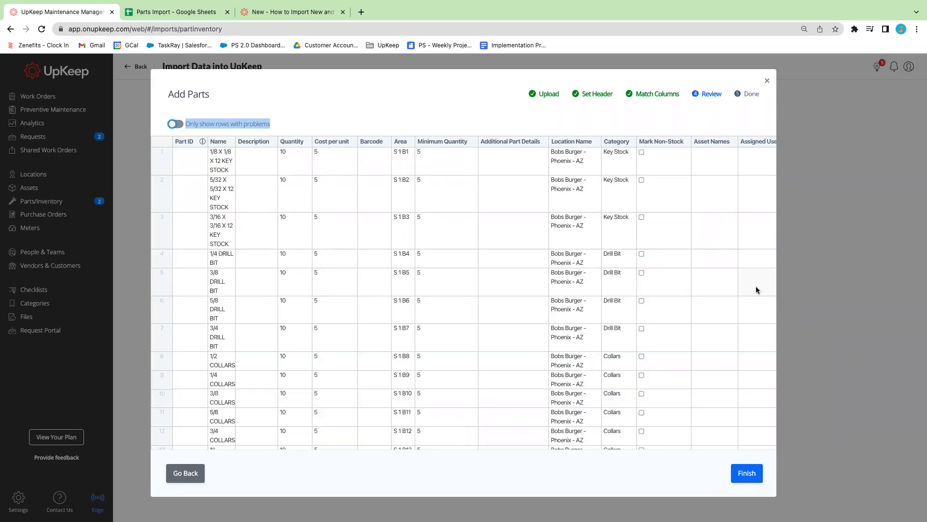
- Finish the review and submit the parts import
left_click(746, 476)
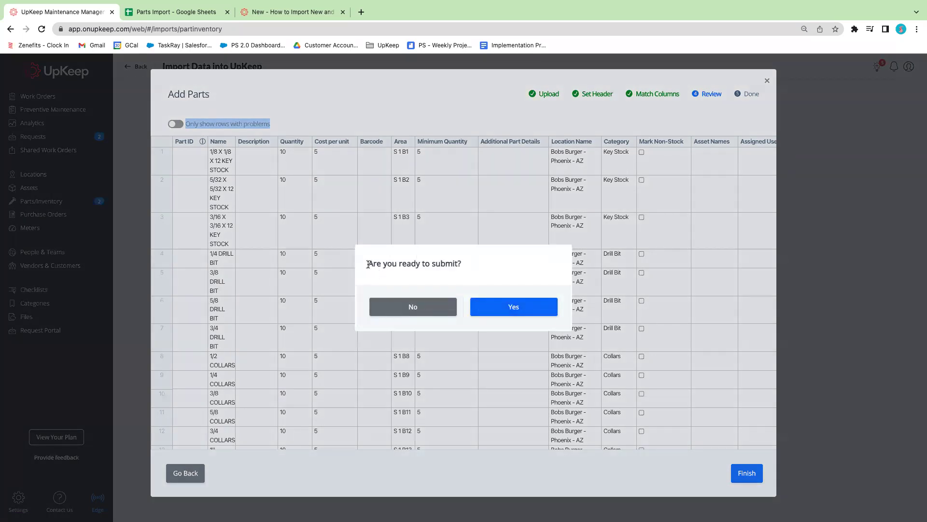
left_click(373, 266)
left_click(517, 309)
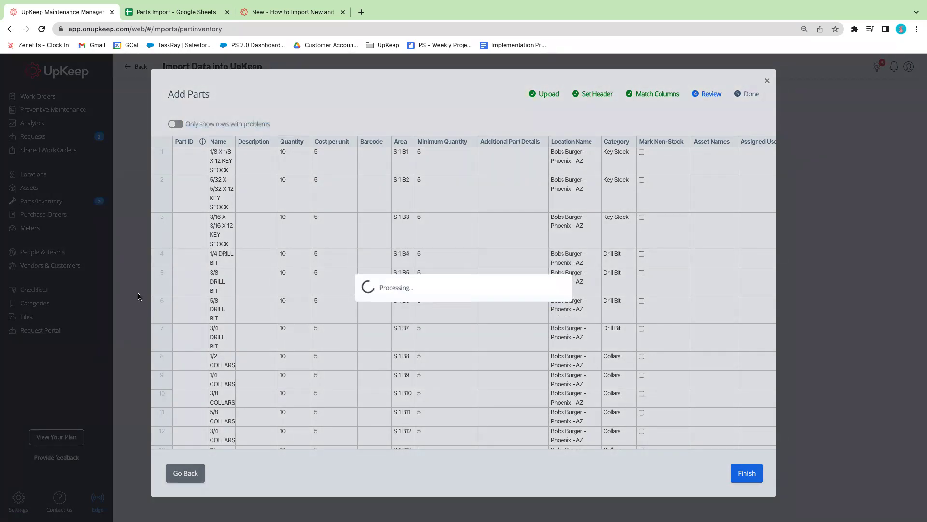
left_click_drag(404, 125, 562, 135)
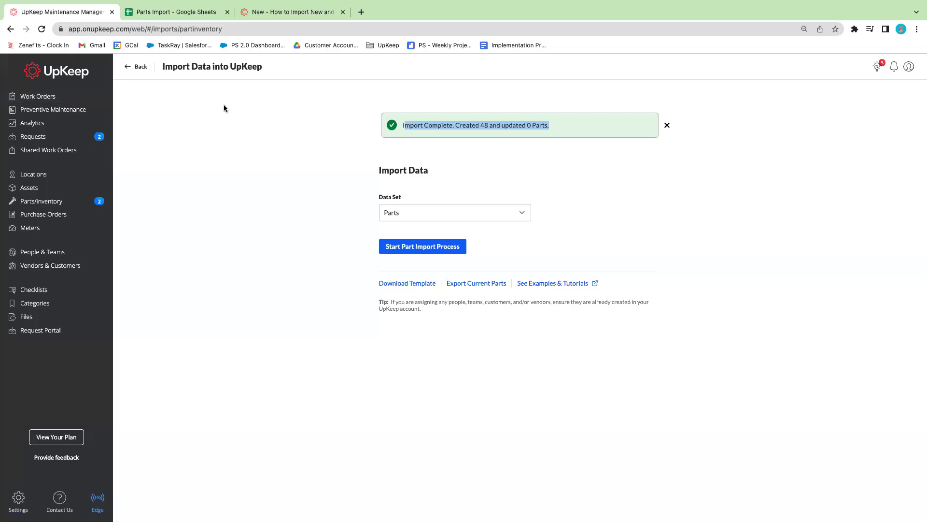
- View the UpKeep Resources slide in the presentation and return to UpKeep's import page
key("ctrl+Left")
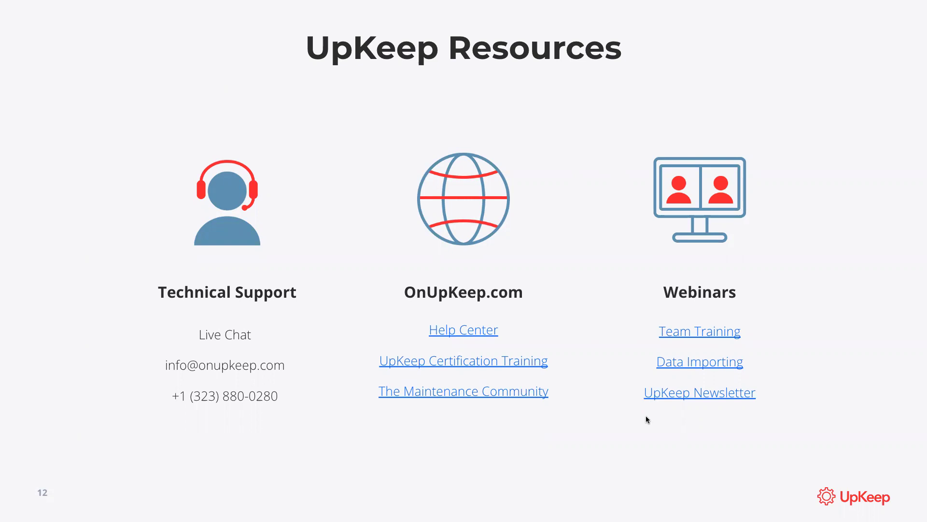
key("ctrl+Right")
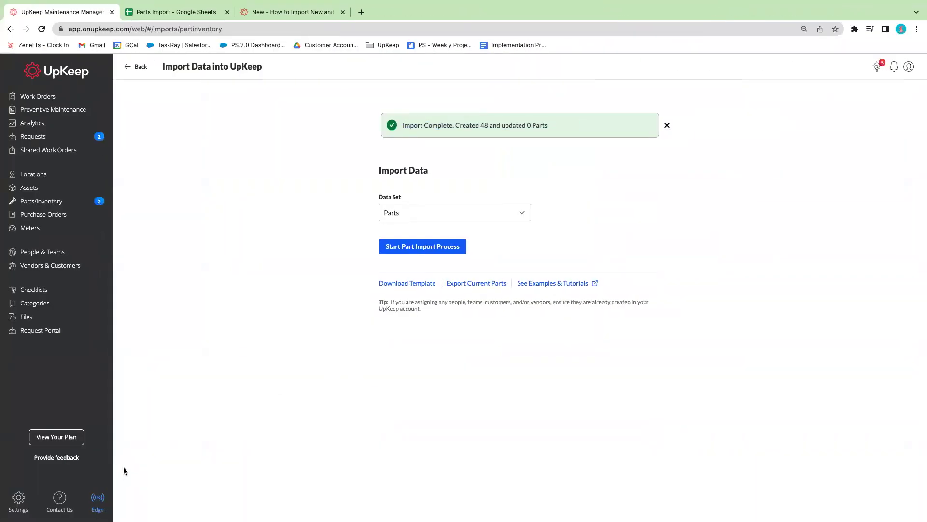
- Open UpKeep's support chat and search its help articles for "import parts"
left_click(58, 496)
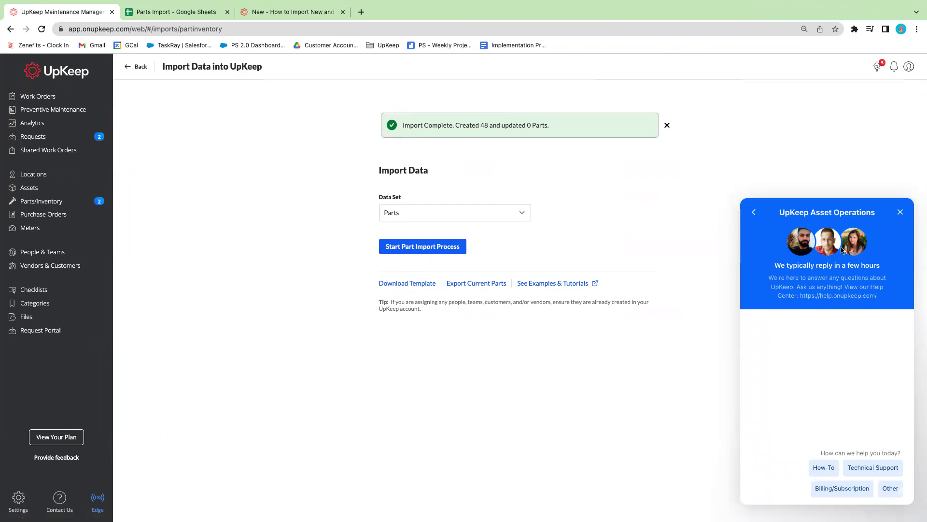
left_click(755, 215)
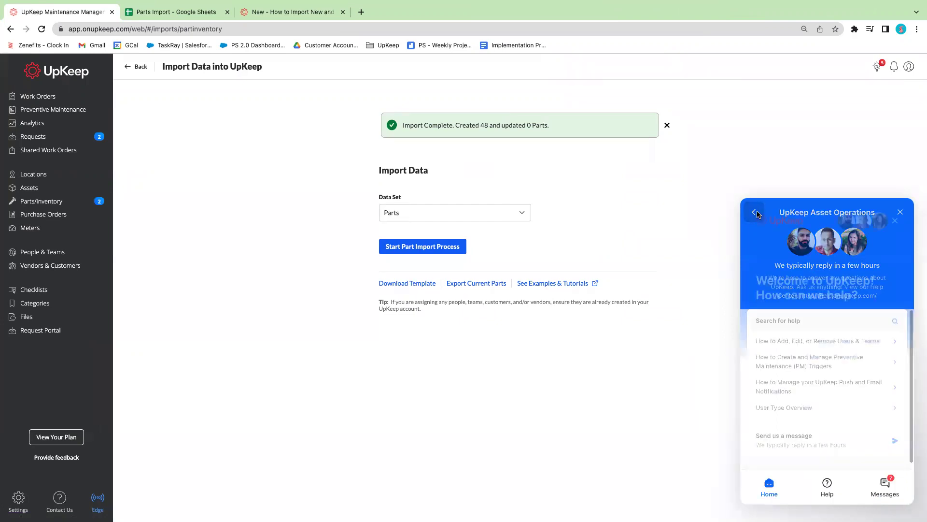
left_click(803, 321)
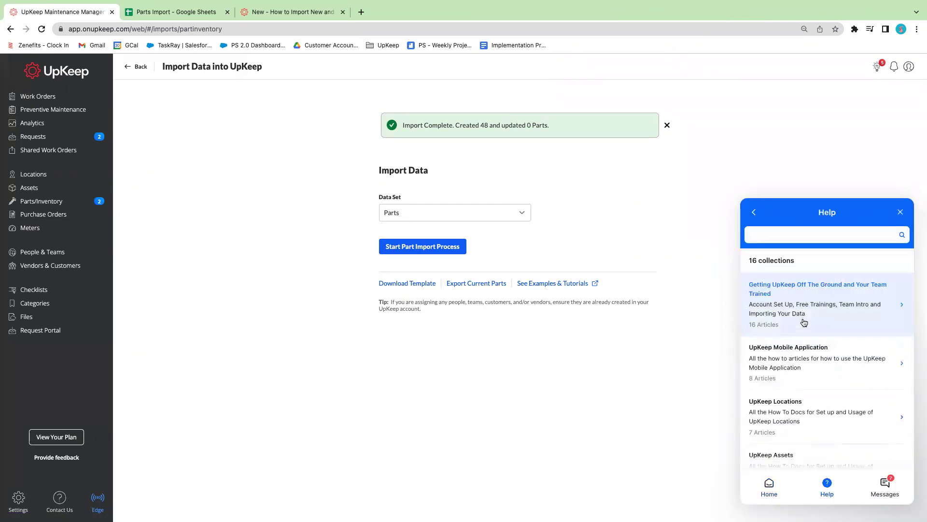
type("imp")
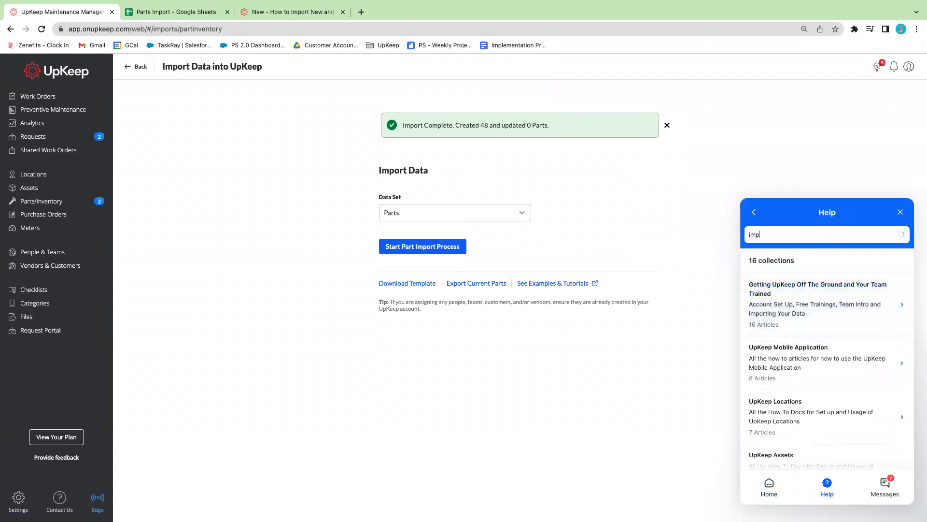
type("ort parts")
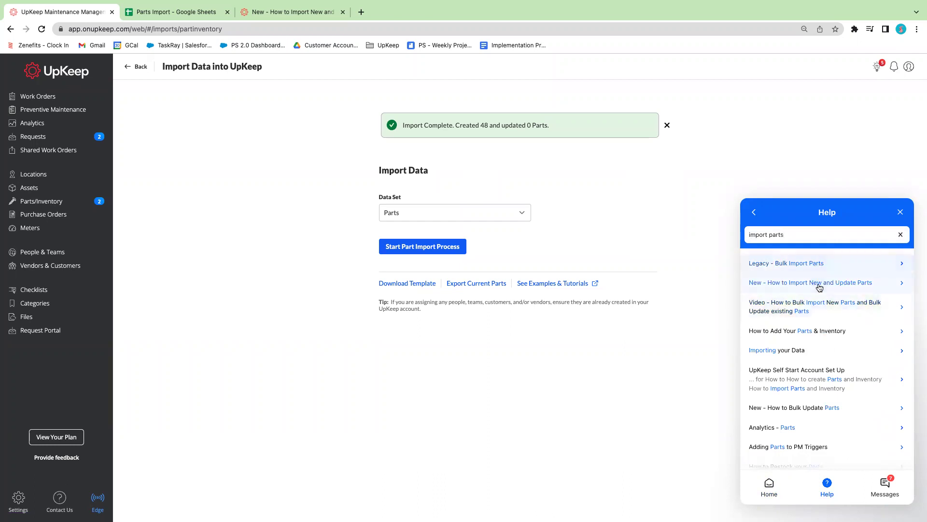
- Open the article "New - How to Import New and Update Parts" and examine its import instructions and column descriptions
left_click(820, 287)
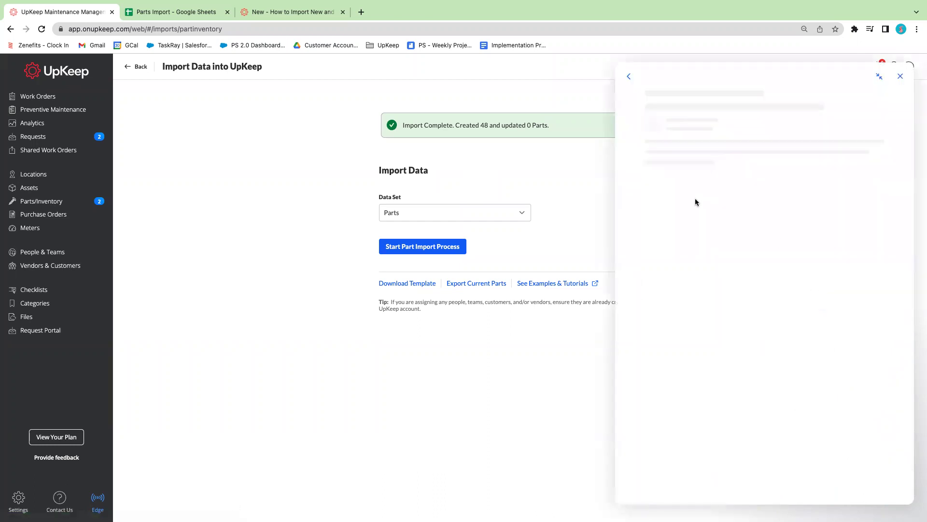
scroll(761, 166, "down", 3)
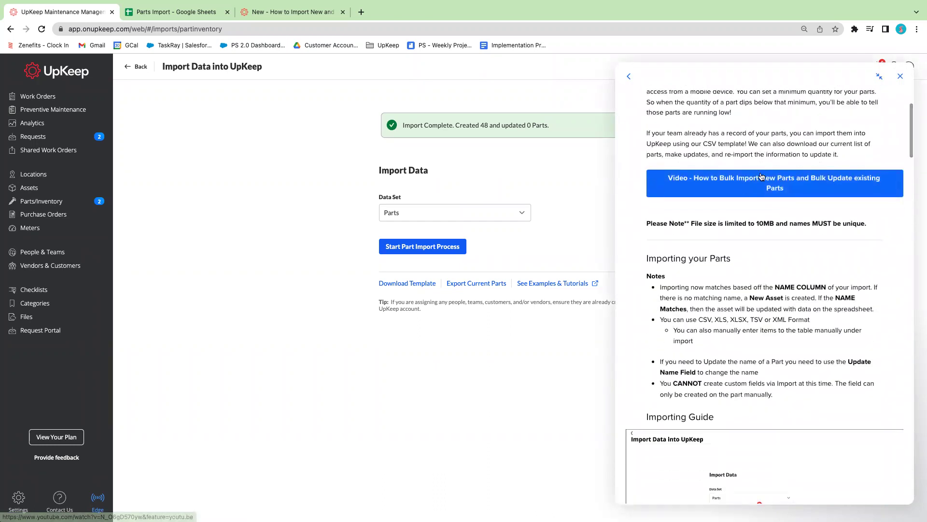
scroll(772, 175, "down", 3)
scroll(772, 175, "down", 15)
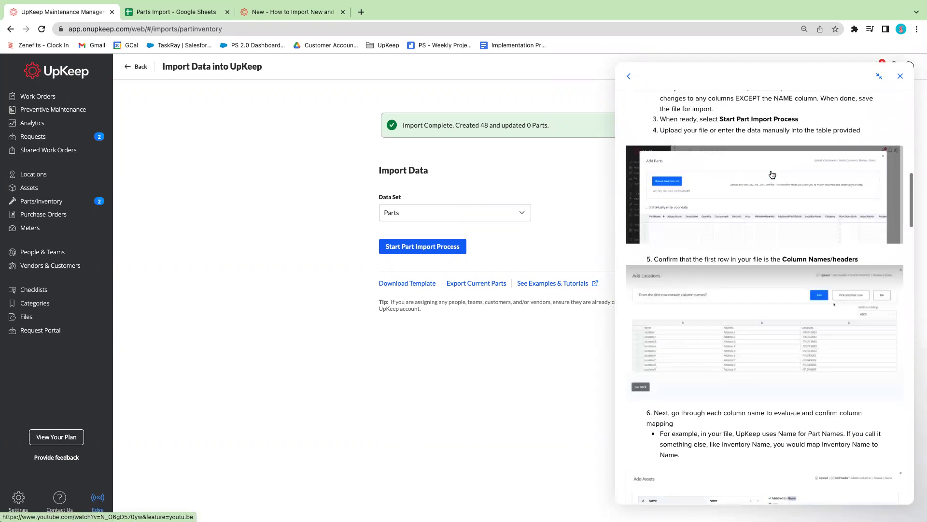
scroll(772, 175, "down", 2)
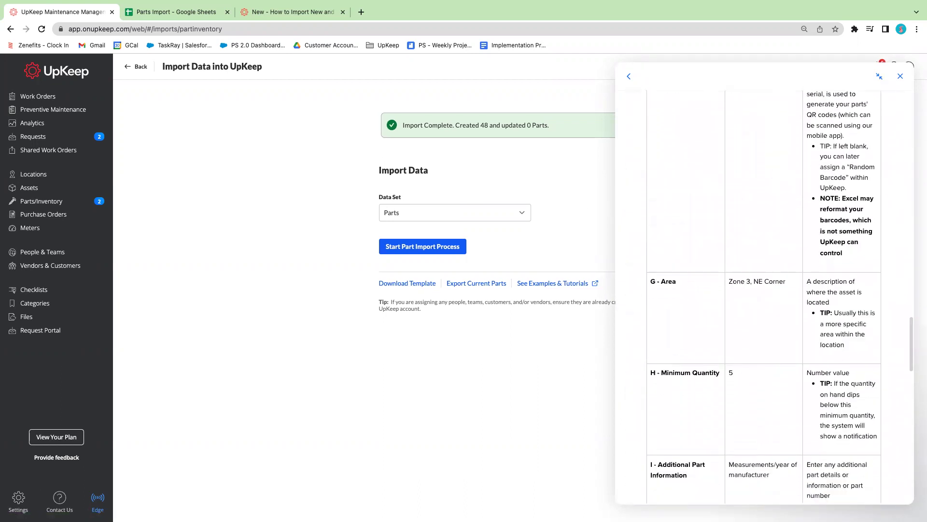